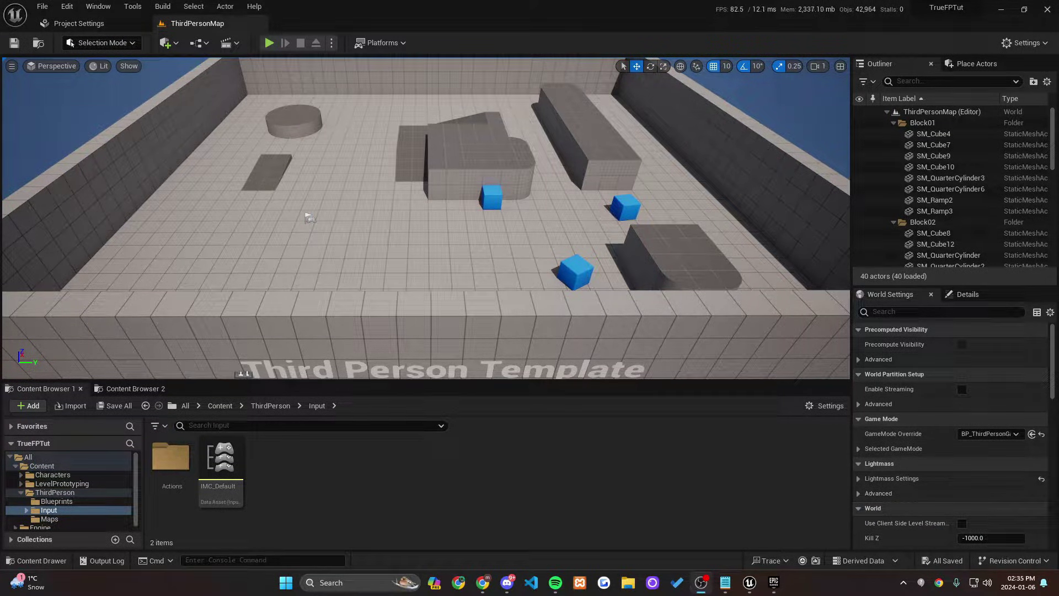
{"action": "right_click_drag", "start_coordinate": [605, 254], "coordinate": [706, 226]}
{"action": "key", "text": "w"}
{"action": "scroll", "coordinate": [380, 336], "scroll_direction": "down", "scroll_amount": 10}
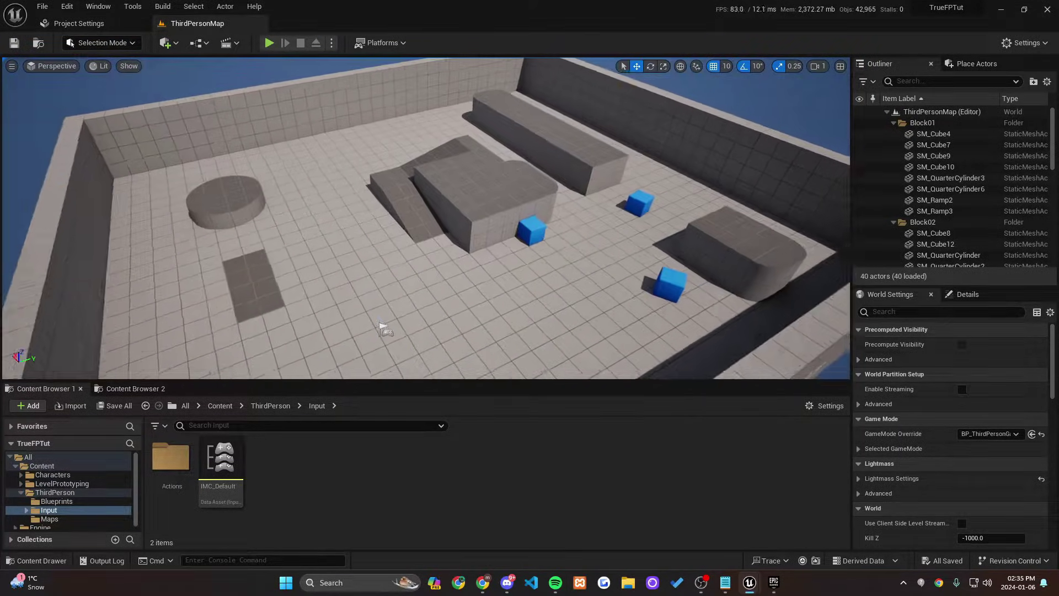
{"action": "scroll", "coordinate": [605, 344], "scroll_direction": "up", "scroll_amount": 4}
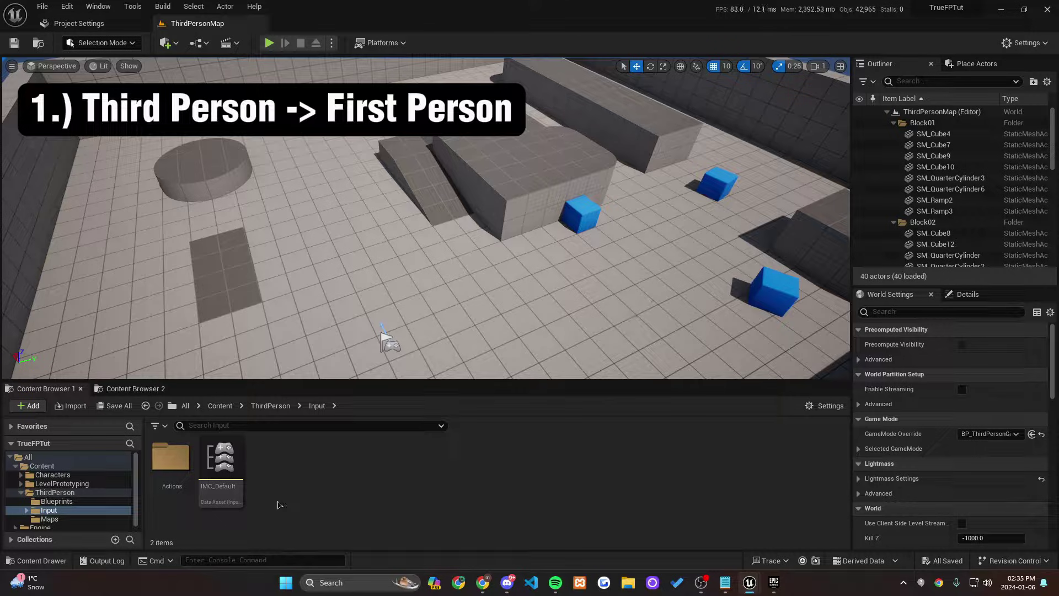
Browse to the Blueprints folder inside the ThirdPerson content folder and open the BP_ThirdPersonCharacter blueprint.
{"action": "left_click", "coordinate": [220, 405]}
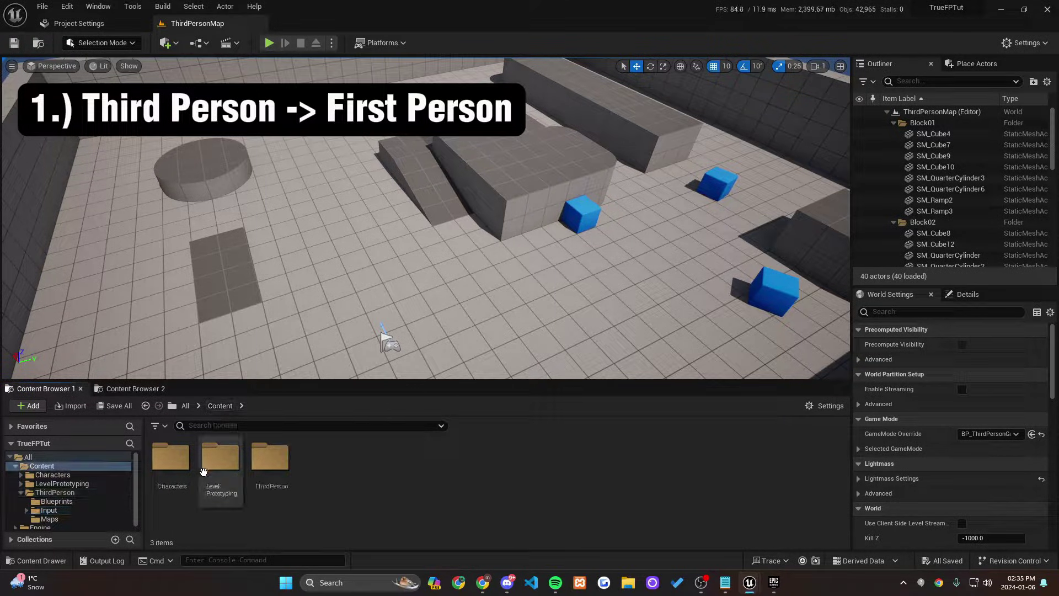
{"action": "double_click", "coordinate": [253, 476]}
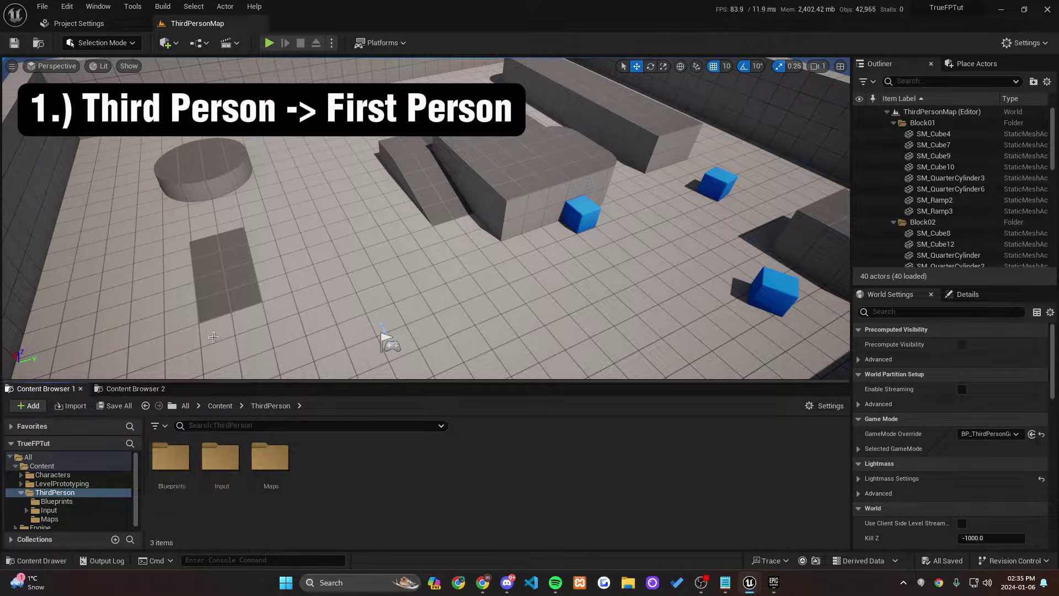
{"action": "right_click_drag", "start_coordinate": [374, 298], "coordinate": [485, 248]}
{"action": "key", "text": "w"}
{"action": "key", "text": "s"}
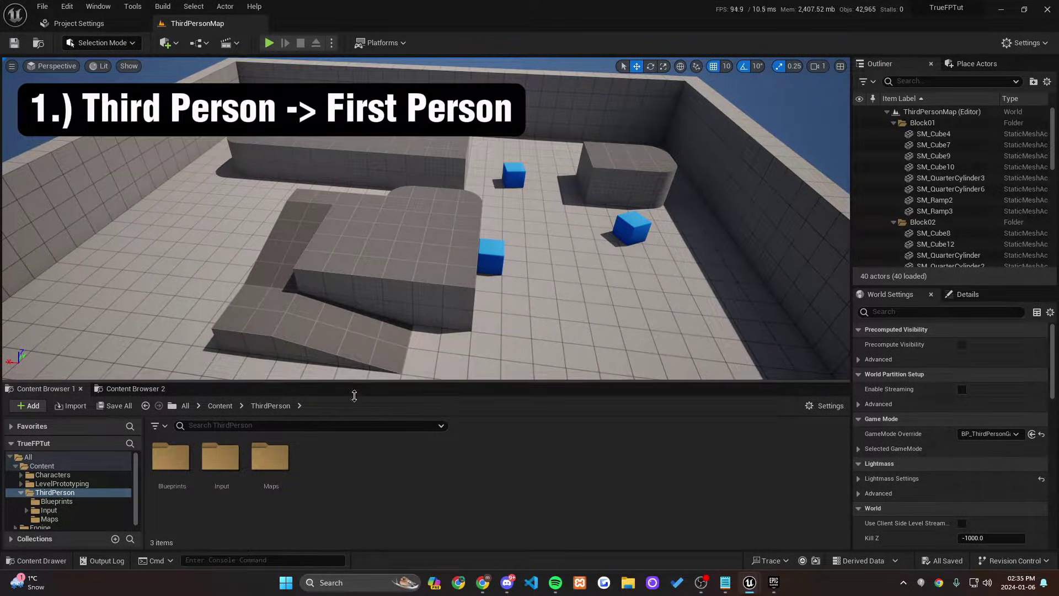
{"action": "left_click_drag", "start_coordinate": [356, 387], "coordinate": [355, 425]}
{"action": "right_click_drag", "start_coordinate": [337, 379], "coordinate": [414, 417]}
{"action": "key", "text": "w"}
{"action": "key", "text": "a"}
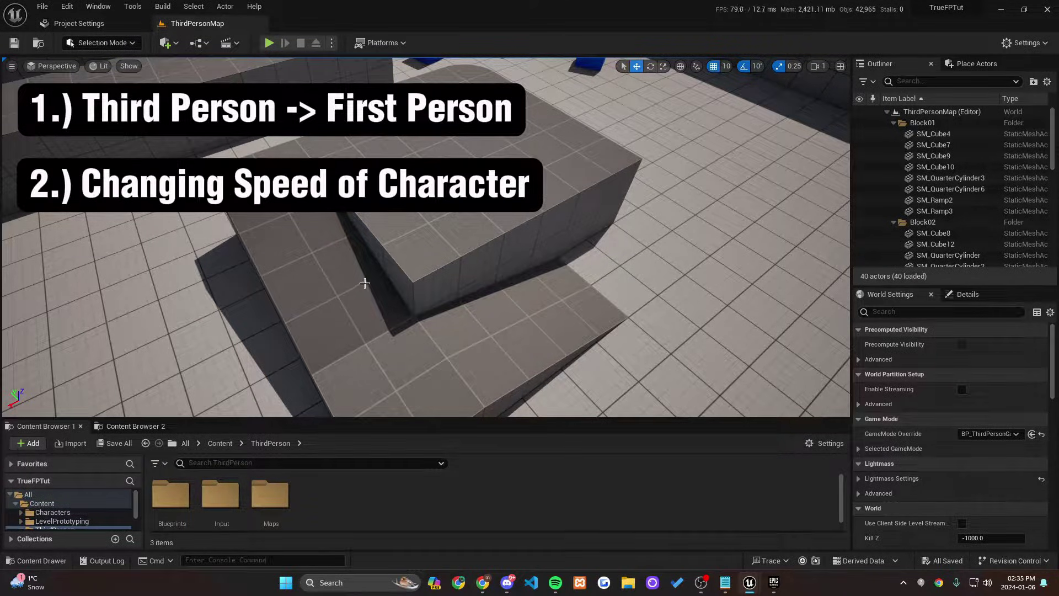
{"action": "right_click_drag", "start_coordinate": [395, 280], "coordinate": [475, 235]}
{"action": "key", "text": "s"}
{"action": "left_click", "coordinate": [171, 511]}
{"action": "double_click", "coordinate": [171, 512]}
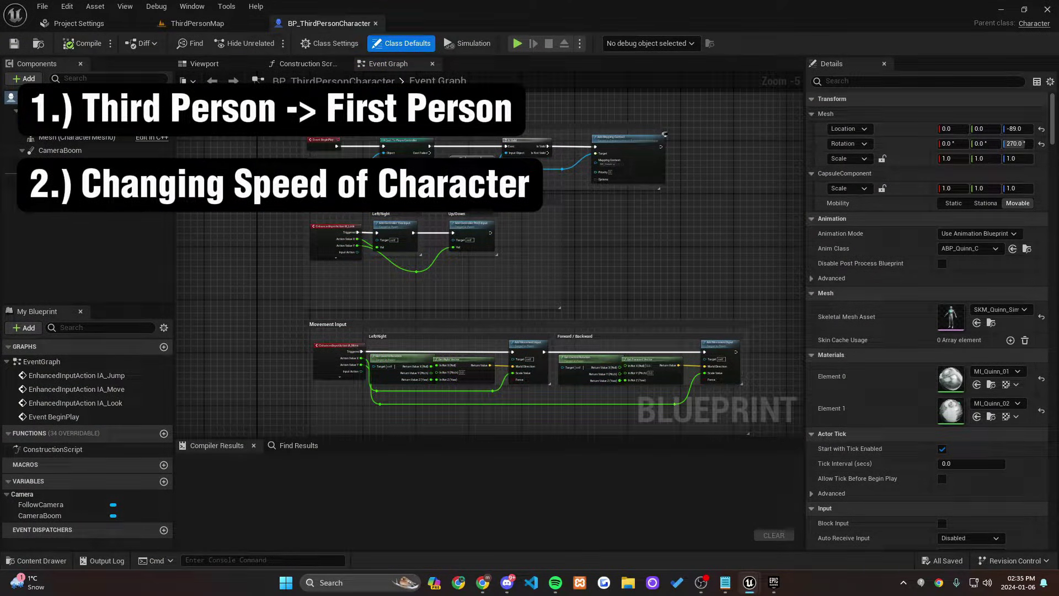
Return to the ThirdPersonMap level and make the Content Browser area slightly taller.
{"action": "left_click", "coordinate": [199, 23]}
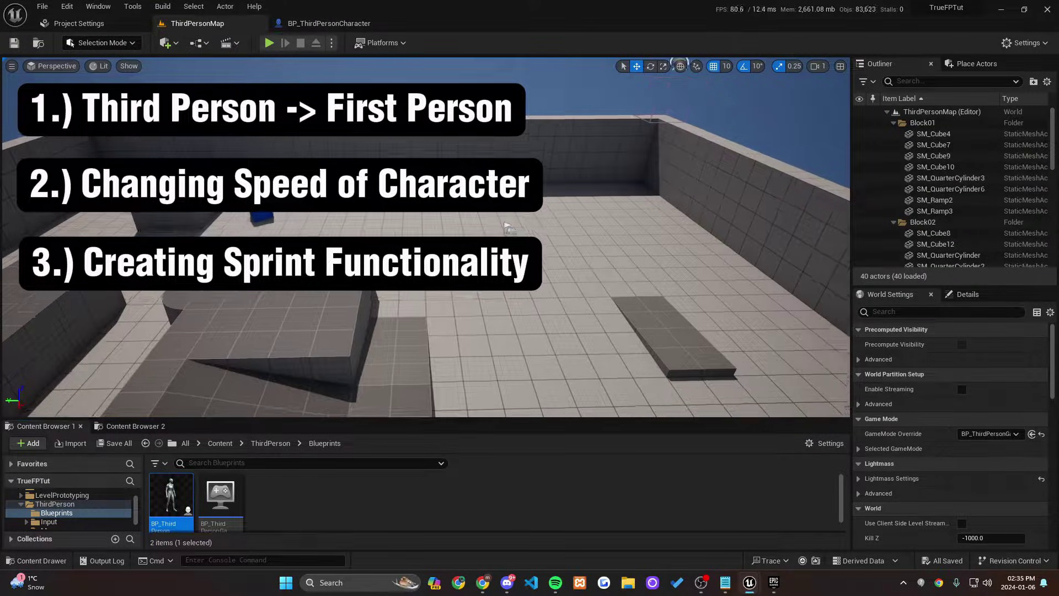
{"action": "right_click_drag", "start_coordinate": [426, 237], "coordinate": [242, 232]}
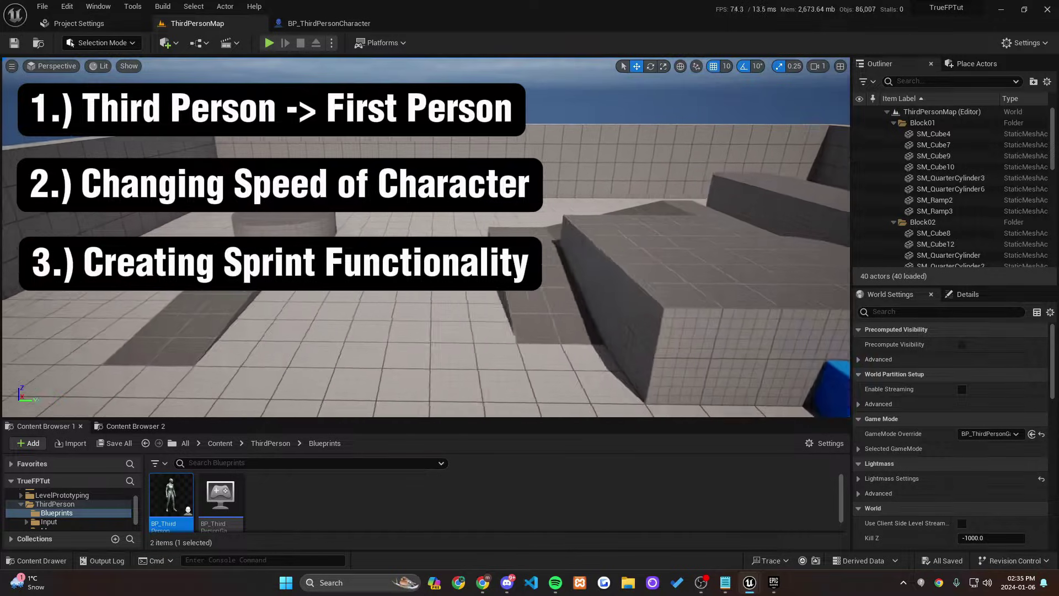
{"action": "right_click_drag", "start_coordinate": [434, 377], "coordinate": [381, 375]}
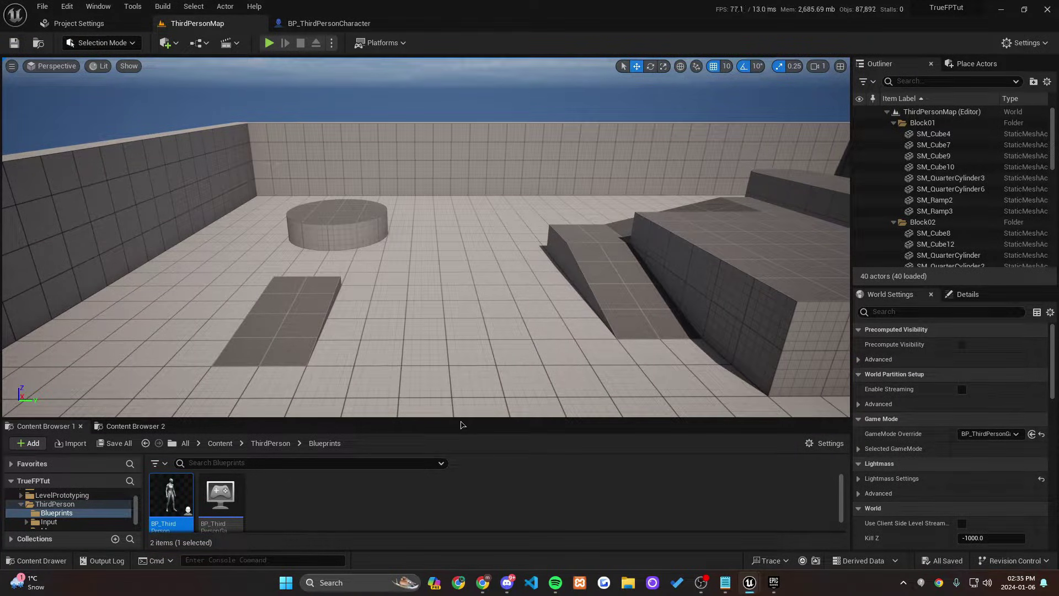
{"action": "mouse_move", "coordinate": [463, 419]}
{"action": "left_mouse_down"}
{"action": "mouse_move", "coordinate": [468, 445]}
{"action": "mouse_move", "coordinate": [465, 423]}
{"action": "left_mouse_up"}
{"action": "mouse_move", "coordinate": [435, 401]}
{"action": "right_mouse_down"}
{"action": "mouse_move", "coordinate": [529, 386]}
{"action": "mouse_move", "coordinate": [474, 414]}
{"action": "mouse_move", "coordinate": [452, 386]}
{"action": "mouse_move", "coordinate": [441, 397]}
{"action": "right_mouse_up"}
{"action": "left_click_drag", "start_coordinate": [317, 423], "coordinate": [316, 403]}
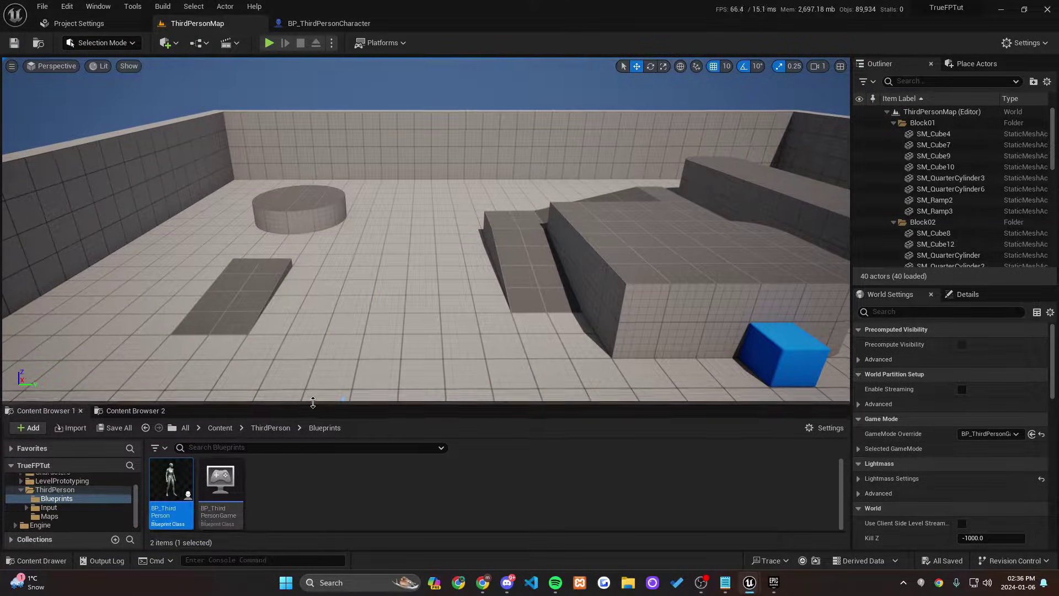
{"action": "right_click_drag", "start_coordinate": [363, 345], "coordinate": [363, 344]}
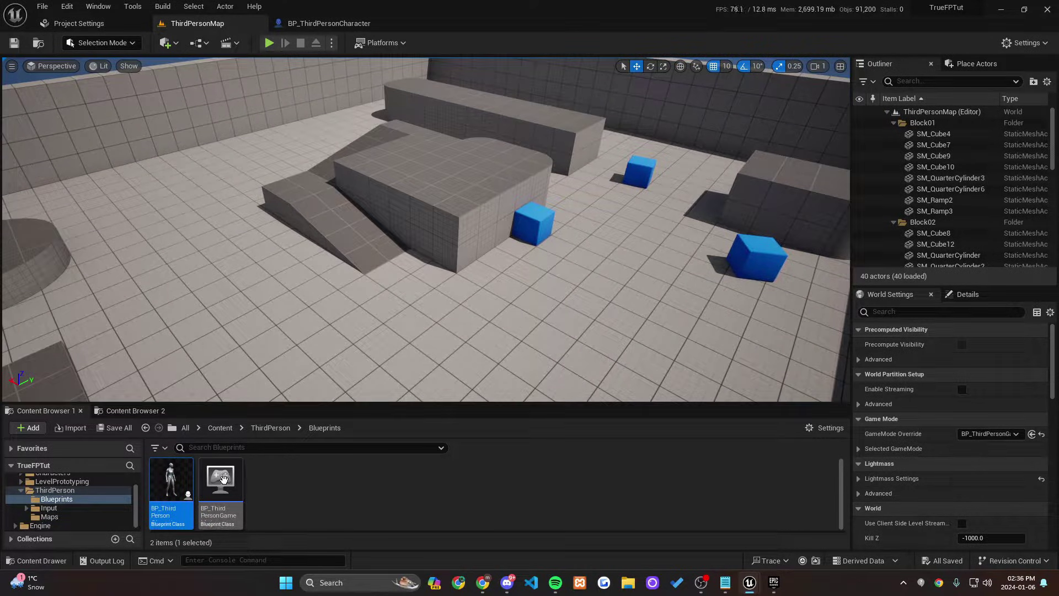
Rename the BP_ThirdPersonCharacter blueprint asset to BP_FirstPersonCharacter.
{"action": "left_click", "coordinate": [267, 485]}
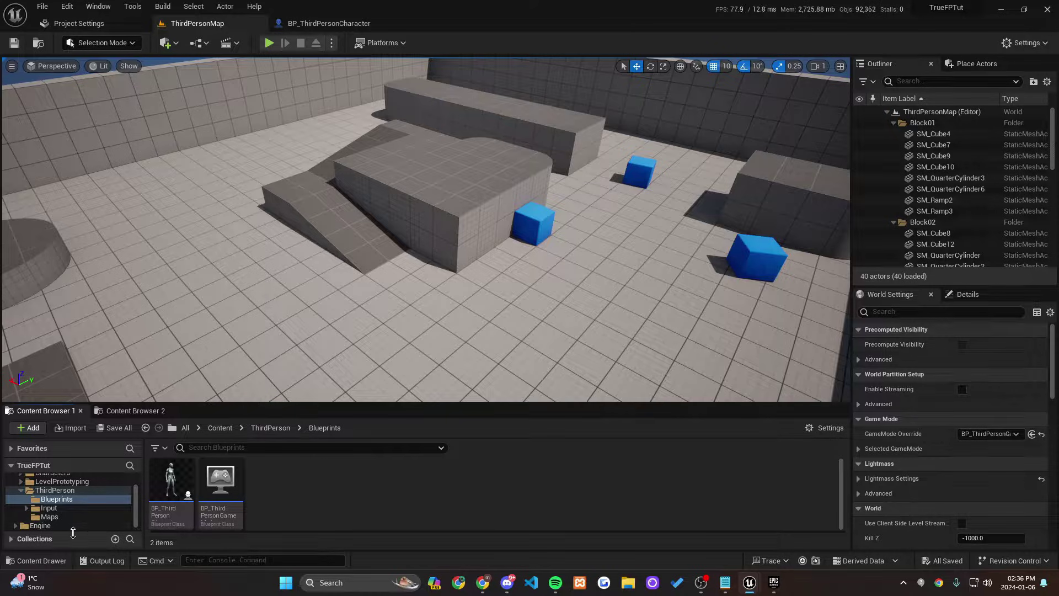
{"action": "left_click", "coordinate": [176, 499]}
{"action": "key", "text": "F2"}
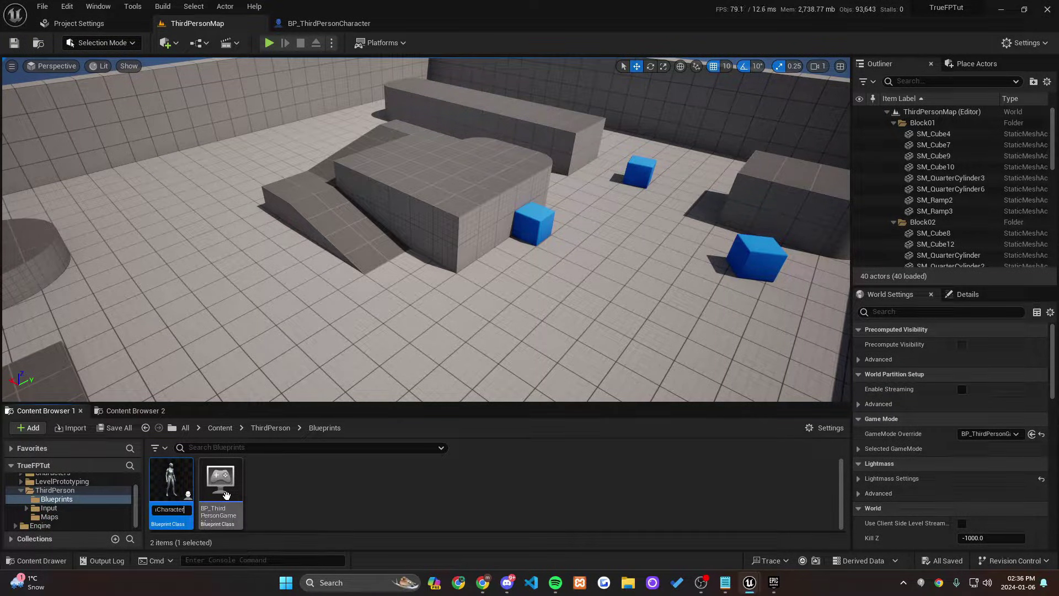
{"action": "type", "text": "BP_FirstPersonCharacter"}
{"action": "key", "text": "Return"}
Open the BP_FirstPersonCharacter blueprint and display the character in its 3D viewport.
{"action": "double_click", "coordinate": [169, 483]}
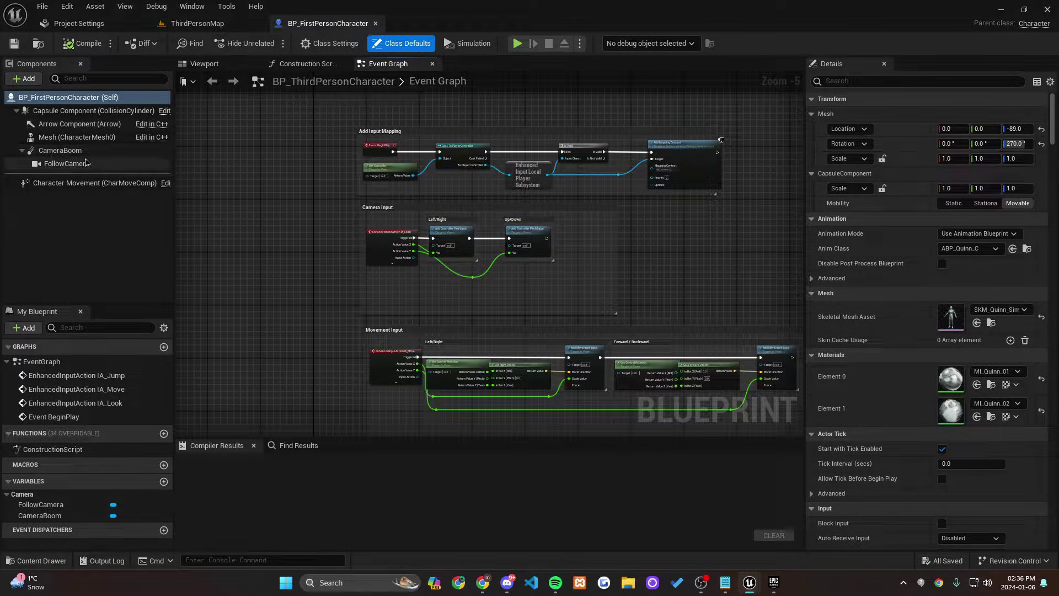
{"action": "left_click", "coordinate": [220, 67]}
{"action": "right_click_drag", "start_coordinate": [314, 202], "coordinate": [359, 206]}
{"action": "key", "text": "w"}
{"action": "key", "text": "s"}
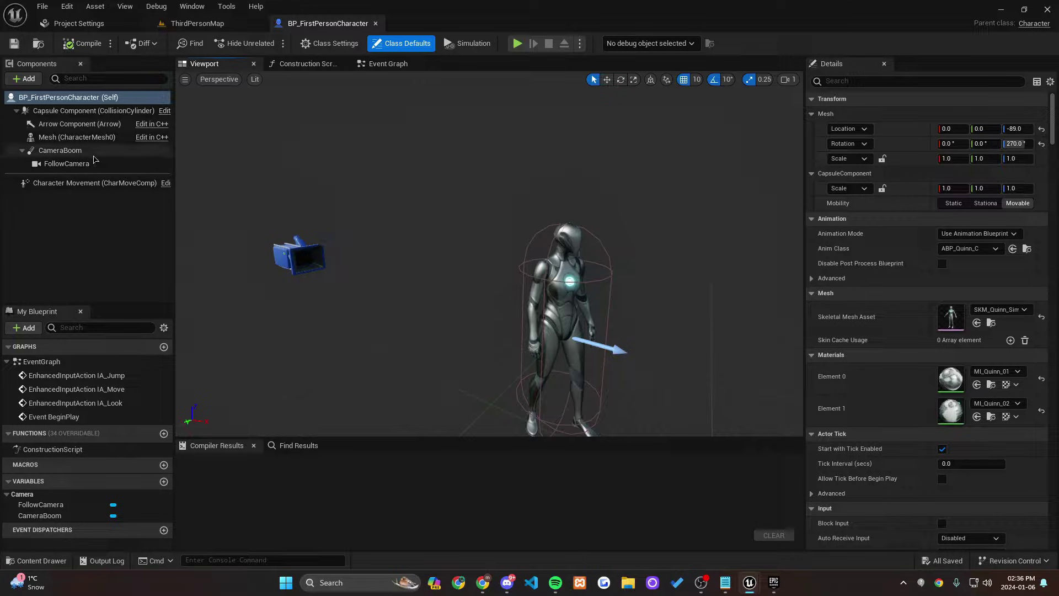
Delete the CameraBoom component and attach FollowCamera to the character's Mesh component.
{"action": "left_click", "coordinate": [162, 150]}
{"action": "key", "text": "Delete"}
{"action": "left_click", "coordinate": [61, 137]}
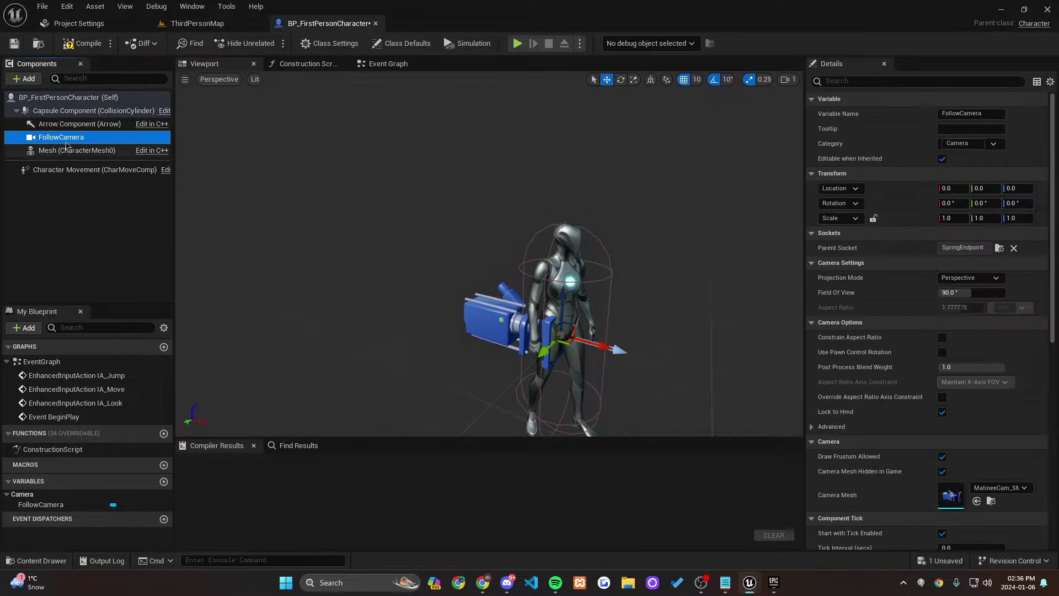
{"action": "left_click_drag", "start_coordinate": [61, 138], "coordinate": [69, 153]}
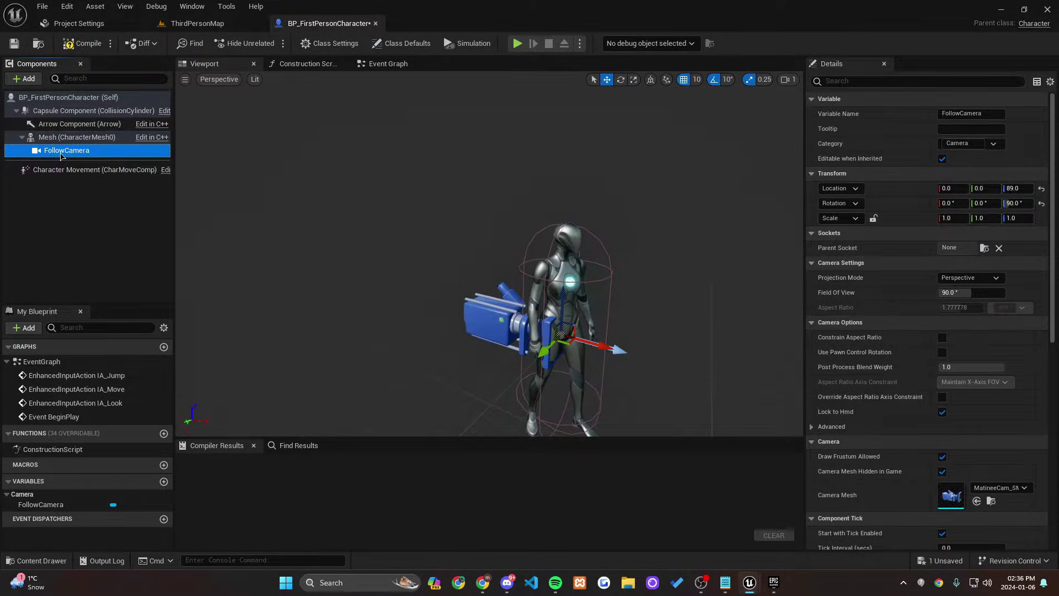
Rename the FollowCamera component to FirstPersonCamera, and compile and save the blueprint.
{"action": "key", "text": "F2"}
{"action": "type", "text": "FirstPerson"}
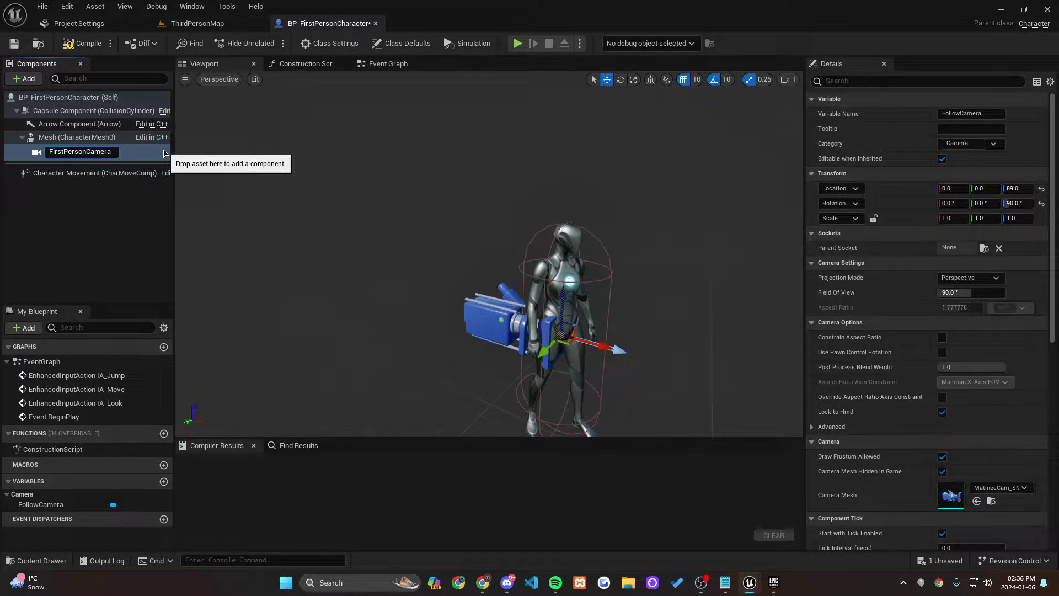
{"action": "key", "text": "Return"}
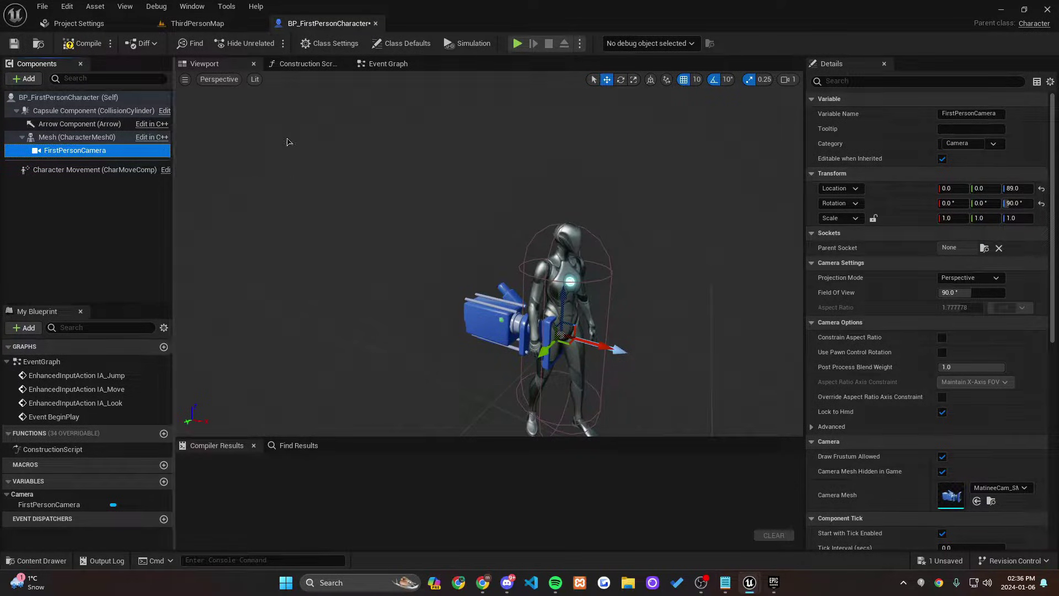
{"action": "left_click", "coordinate": [83, 43]}
{"action": "left_click", "coordinate": [14, 44]}
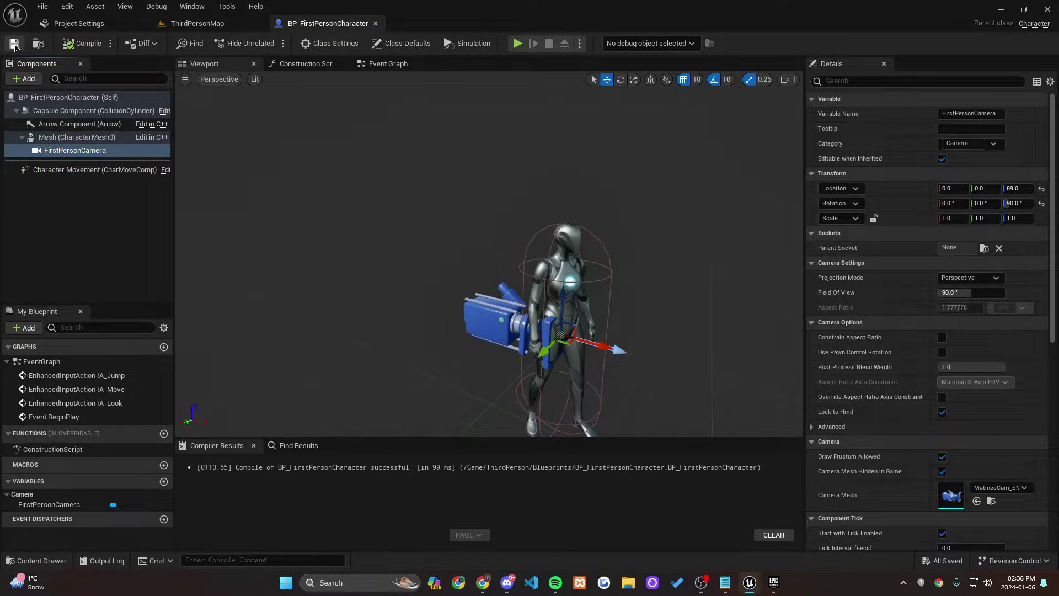
Enable Use Pawn Control Rotation on the FirstPersonCamera component, and compile and save the blueprint.
{"action": "left_click", "coordinate": [879, 81]}
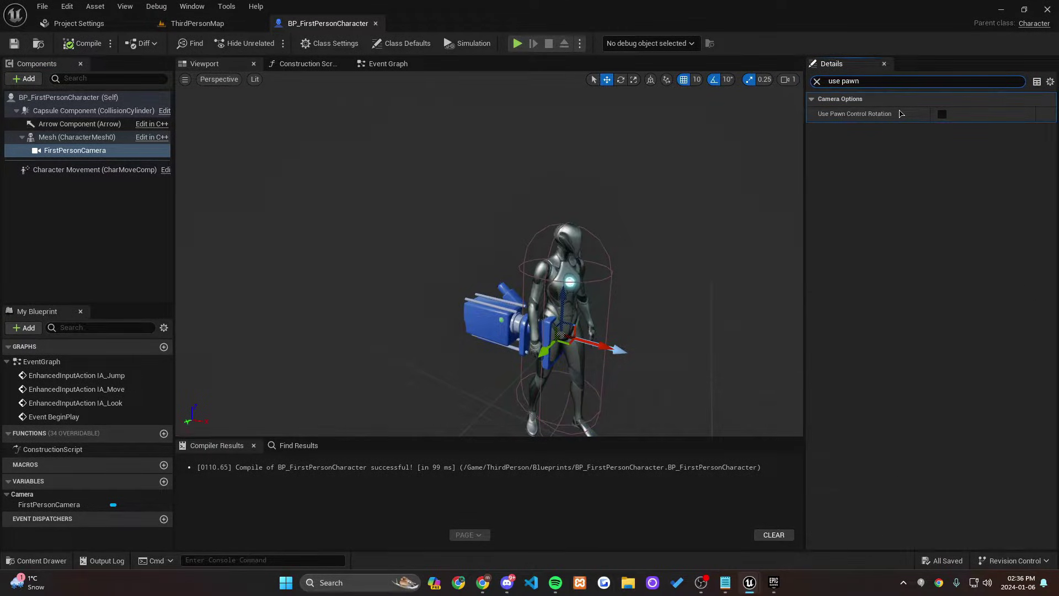
{"action": "left_click", "coordinate": [941, 115]}
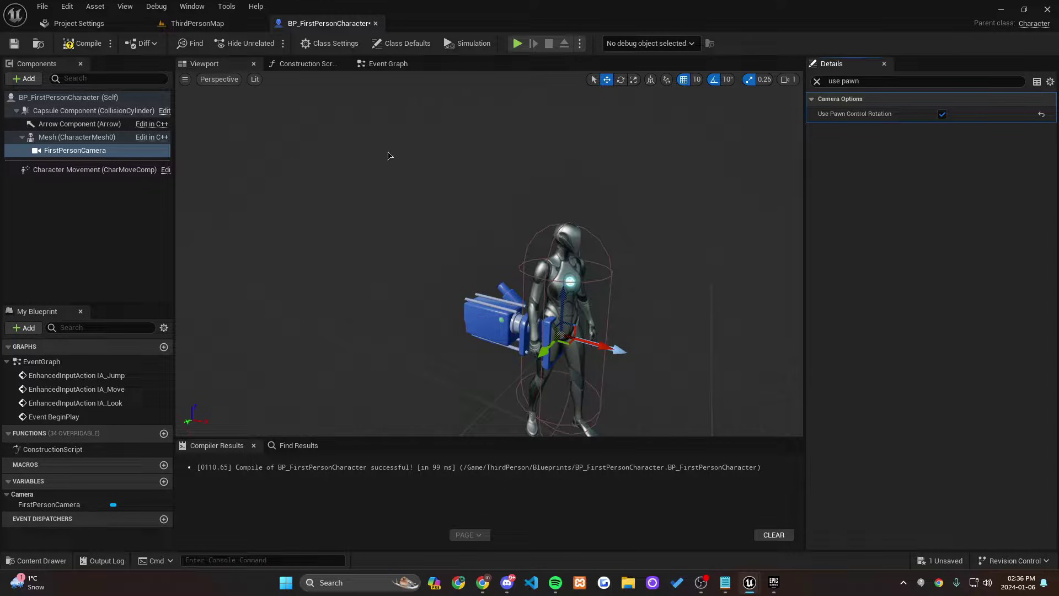
{"action": "left_click", "coordinate": [83, 43]}
{"action": "left_click", "coordinate": [14, 43]}
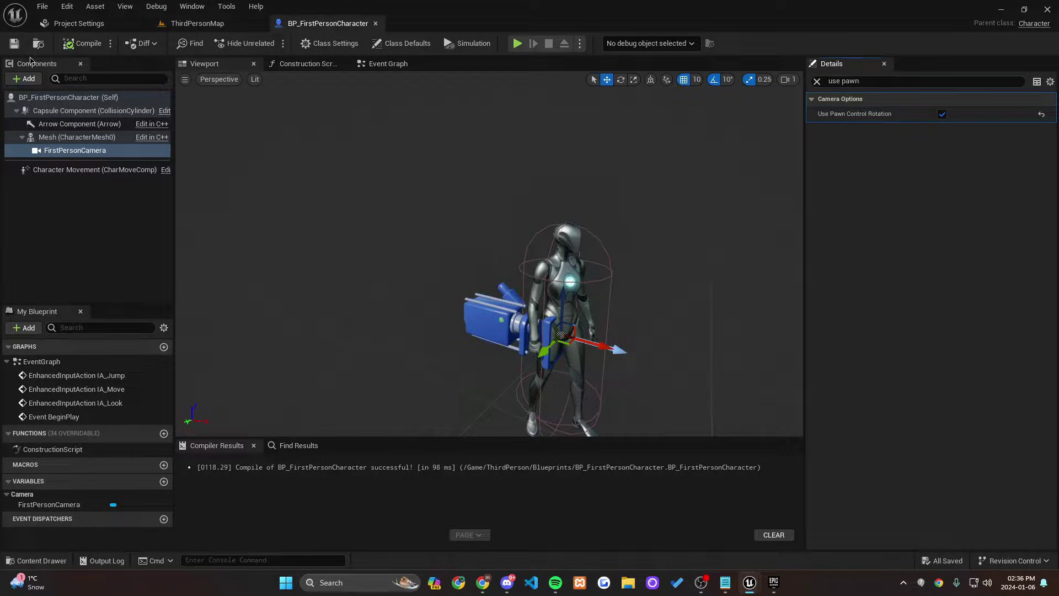
Enable Use Controller Rotation Yaw in the BP_FirstPersonCharacter root settings, and compile and save the blueprint.
{"action": "left_click", "coordinate": [46, 98]}
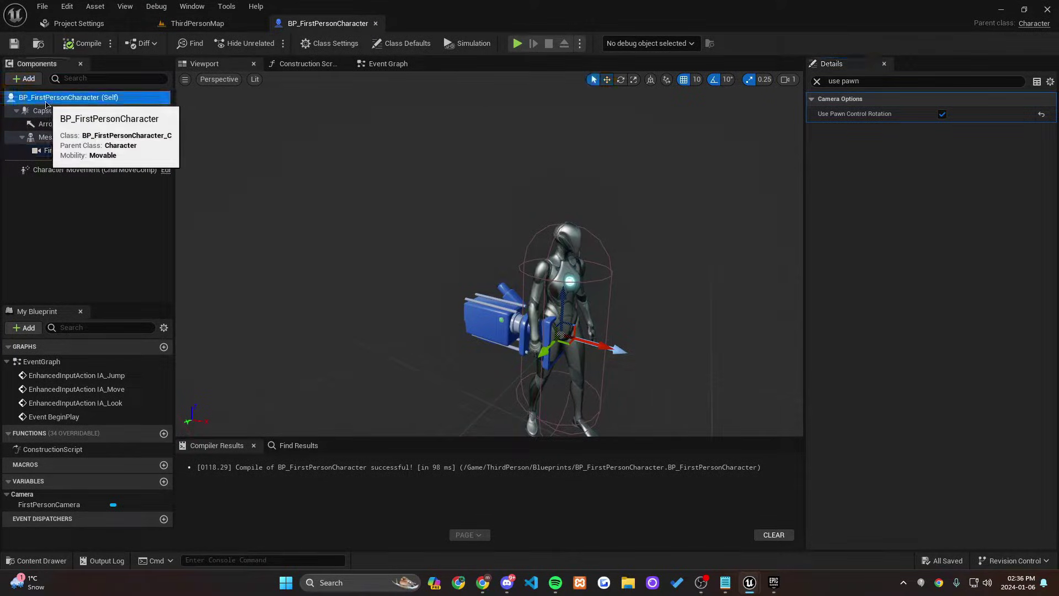
{"action": "left_click", "coordinate": [817, 82]}
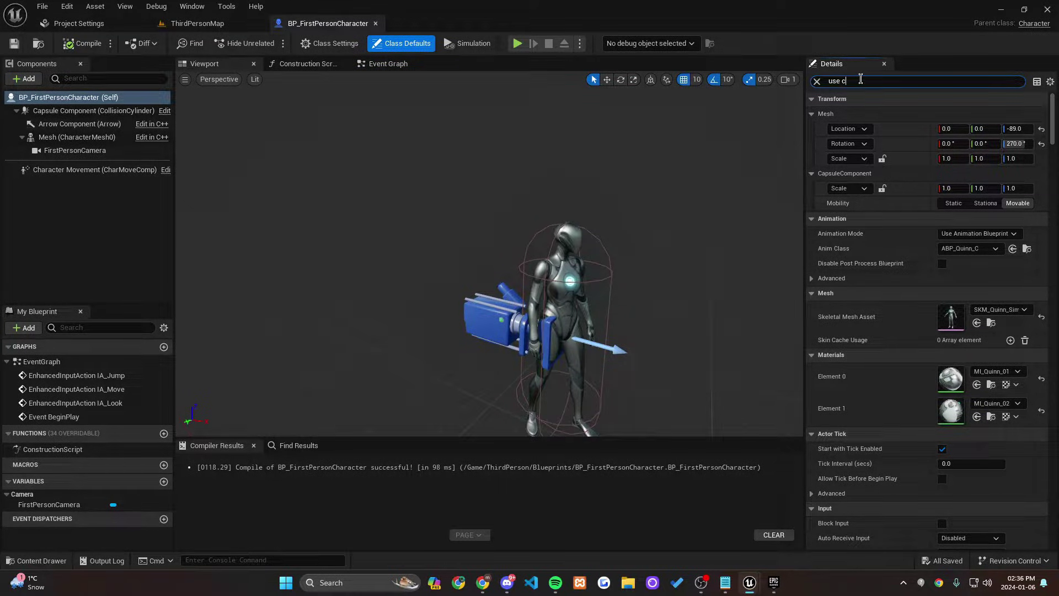
{"action": "type", "text": "use contr"}
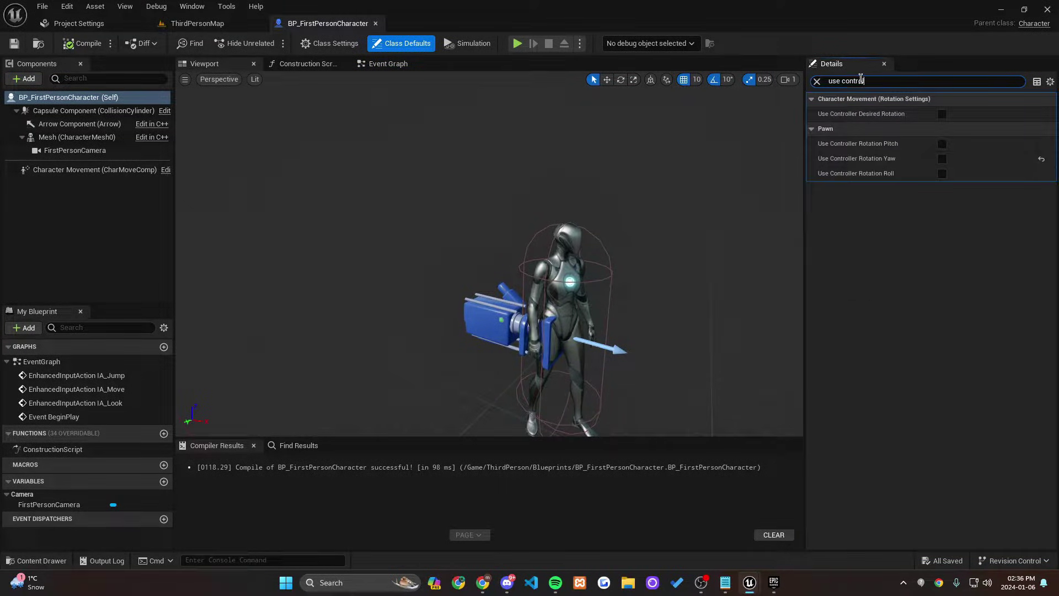
{"action": "type", "text": "ol"}
{"action": "left_click", "coordinate": [942, 158]}
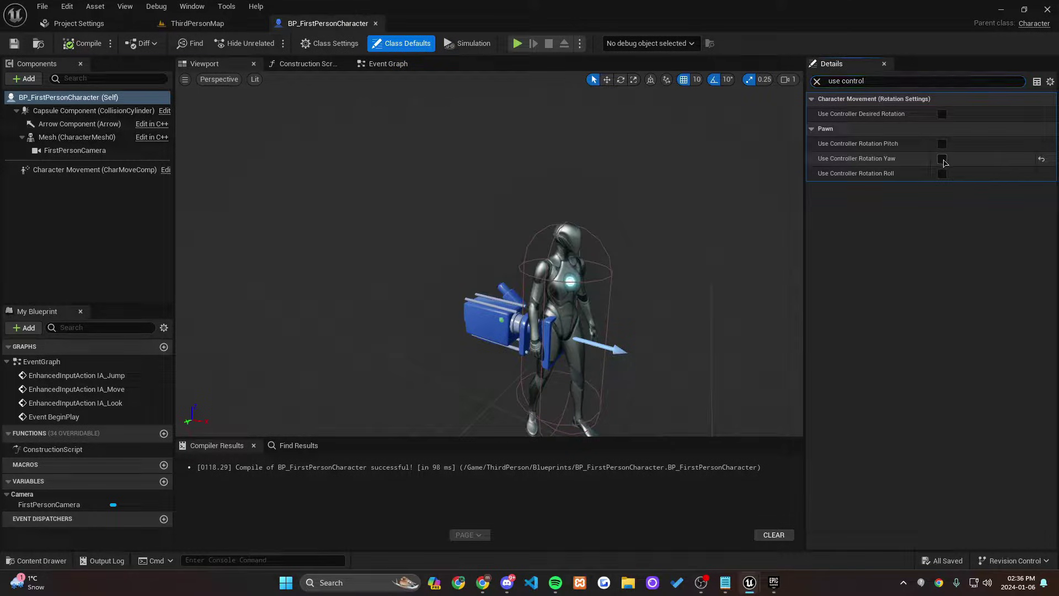
{"action": "left_click", "coordinate": [83, 44]}
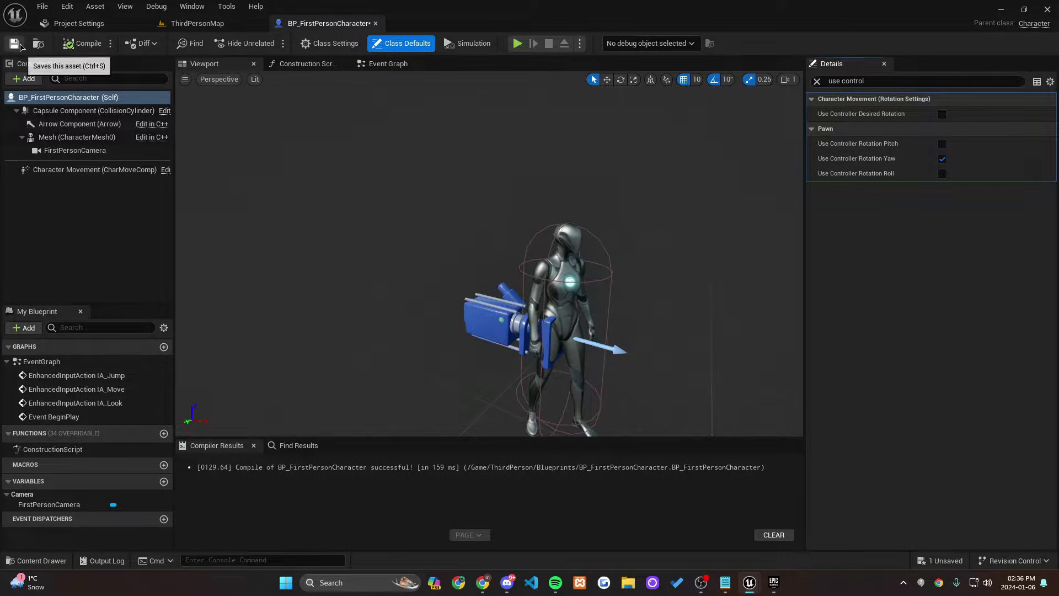
{"action": "left_click", "coordinate": [815, 81]}
Set the FirstPersonCamera's parent socket to the head bone, and compile and save the blueprint.
{"action": "mouse_move", "coordinate": [487, 241]}
{"action": "right_mouse_down"}
{"action": "mouse_move", "coordinate": [519, 281]}
{"action": "mouse_move", "coordinate": [601, 337]}
{"action": "mouse_move", "coordinate": [480, 232]}
{"action": "mouse_move", "coordinate": [487, 242]}
{"action": "right_mouse_up"}
{"action": "left_click", "coordinate": [468, 252]}
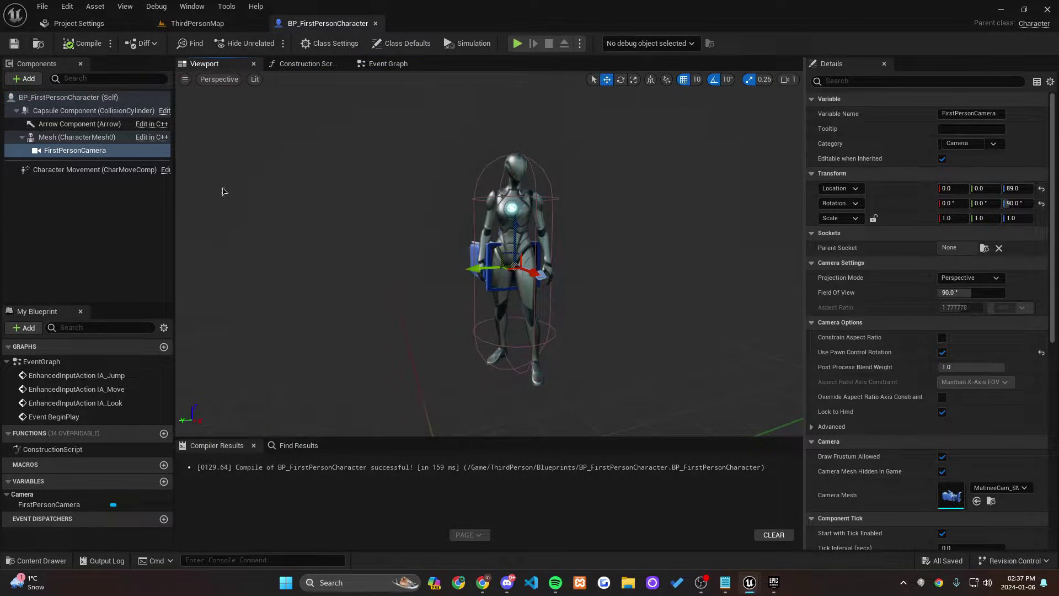
{"action": "left_click", "coordinate": [984, 247]}
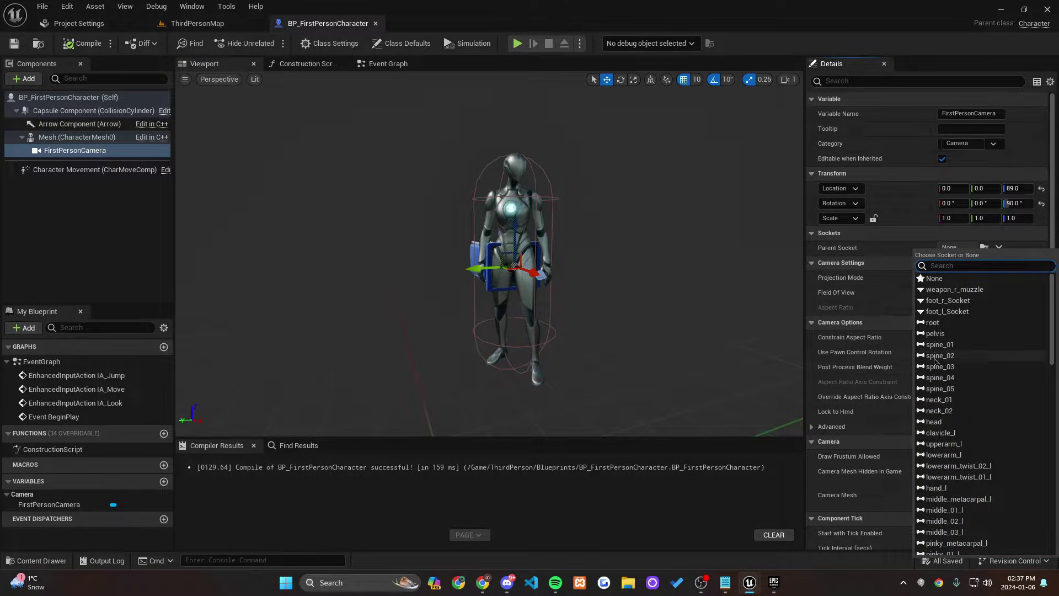
{"action": "left_click", "coordinate": [934, 421]}
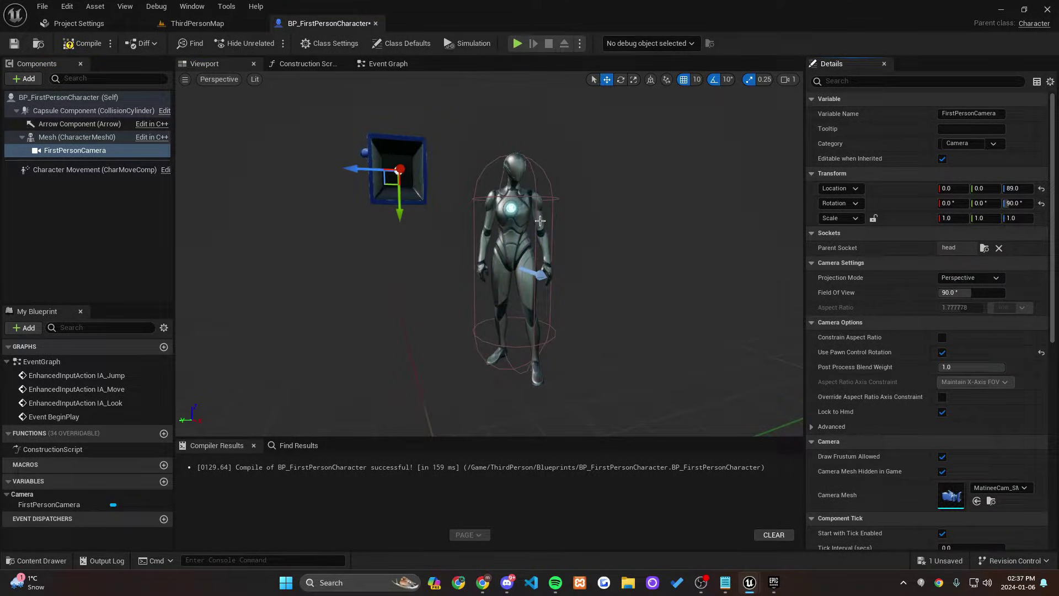
{"action": "left_click", "coordinate": [76, 45]}
{"action": "left_click", "coordinate": [21, 47]}
Rotate the FirstPersonCamera to about -90° on its X rotation so it stands upright facing forward.
{"action": "right_click_drag", "start_coordinate": [441, 231], "coordinate": [416, 248]}
{"action": "key", "text": "w"}
{"action": "key", "text": "s"}
{"action": "key", "text": "w"}
{"action": "key", "text": "s"}
{"action": "key", "text": "e"}
{"action": "left_click_drag", "start_coordinate": [393, 141], "coordinate": [449, 107]}
Move the FirstPersonCamera to just in front of the character's head, at location about X 10, Y 20, Z -1.
{"action": "key", "text": "w"}
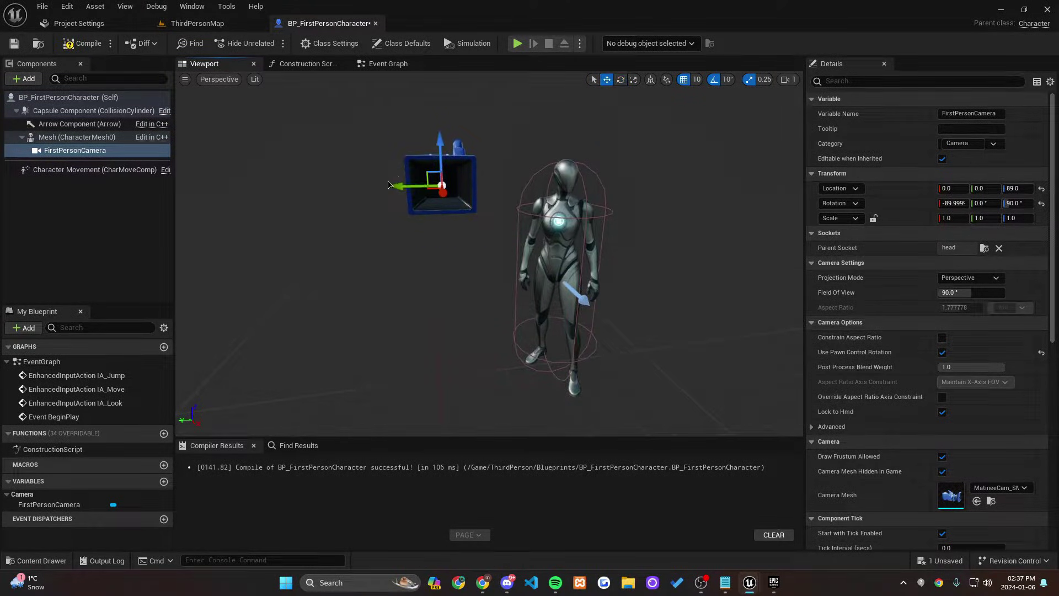
{"action": "left_click_drag", "start_coordinate": [388, 184], "coordinate": [549, 180]}
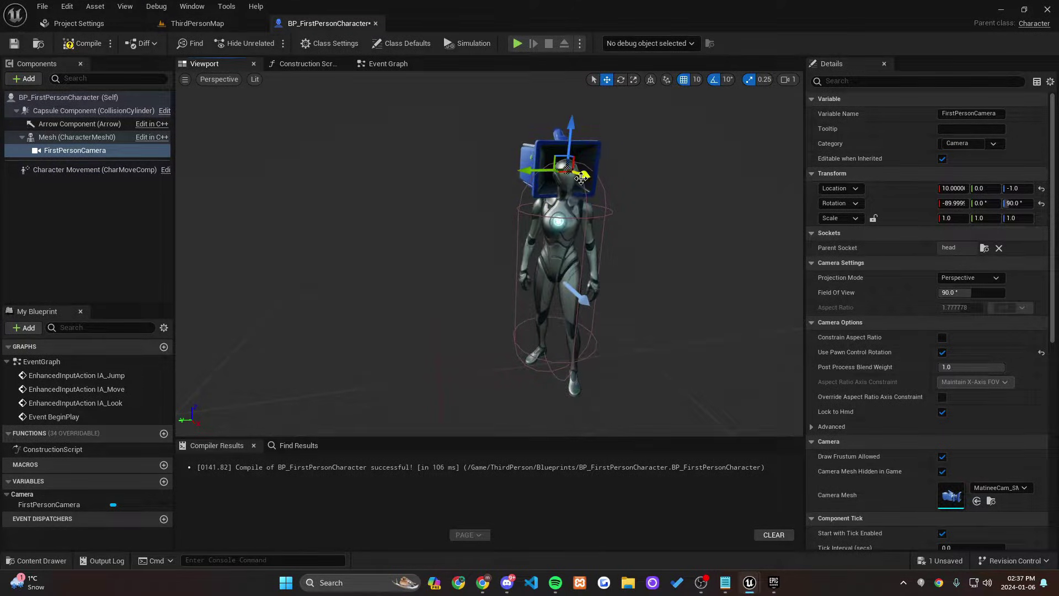
{"action": "left_click_drag", "start_coordinate": [582, 178], "coordinate": [595, 181]}
{"action": "scroll", "coordinate": [551, 141], "scroll_direction": "up", "scroll_amount": 5}
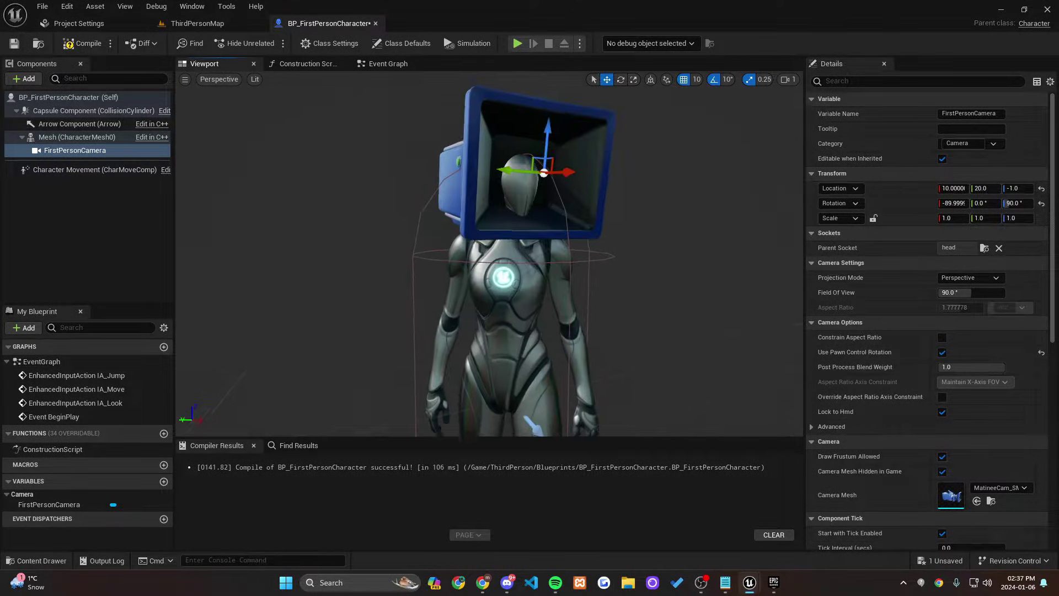
Set the position grid snap to 5, lower the FirstPersonCamera to location X 5, and compile and save the blueprint.
{"action": "mouse_move", "coordinate": [550, 139]}
{"action": "left_mouse_down"}
{"action": "mouse_move", "coordinate": [548, 169]}
{"action": "mouse_move", "coordinate": [543, 150]}
{"action": "left_mouse_up"}
{"action": "left_click", "coordinate": [696, 79]}
{"action": "left_click", "coordinate": [707, 117]}
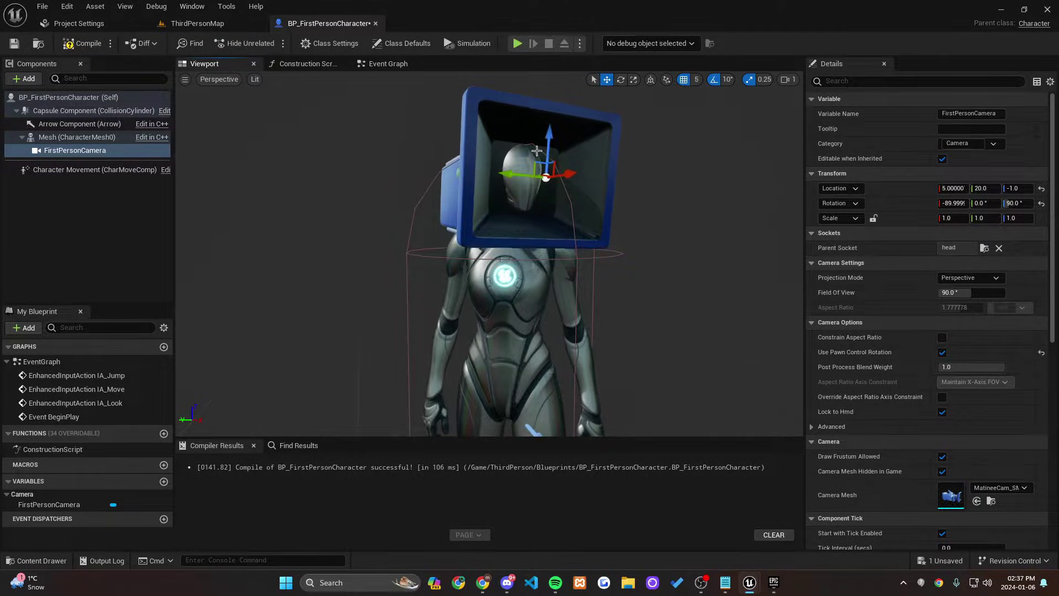
{"action": "left_click", "coordinate": [82, 43]}
{"action": "left_click", "coordinate": [14, 43]}
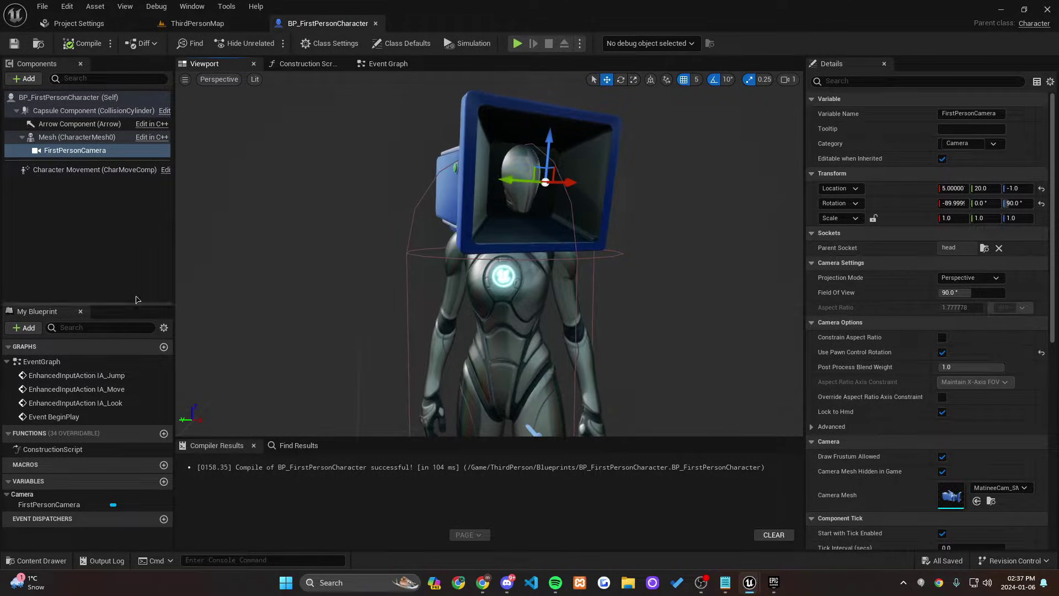
Set the Character Movement component's Max Walk Speed to 200, Max Walk Speed Crouched to 100 and Min Analog Walk Speed to 0, then compile and save.
{"action": "left_click", "coordinate": [89, 169]}
{"action": "scroll", "coordinate": [853, 219], "scroll_direction": "down", "scroll_amount": 10}
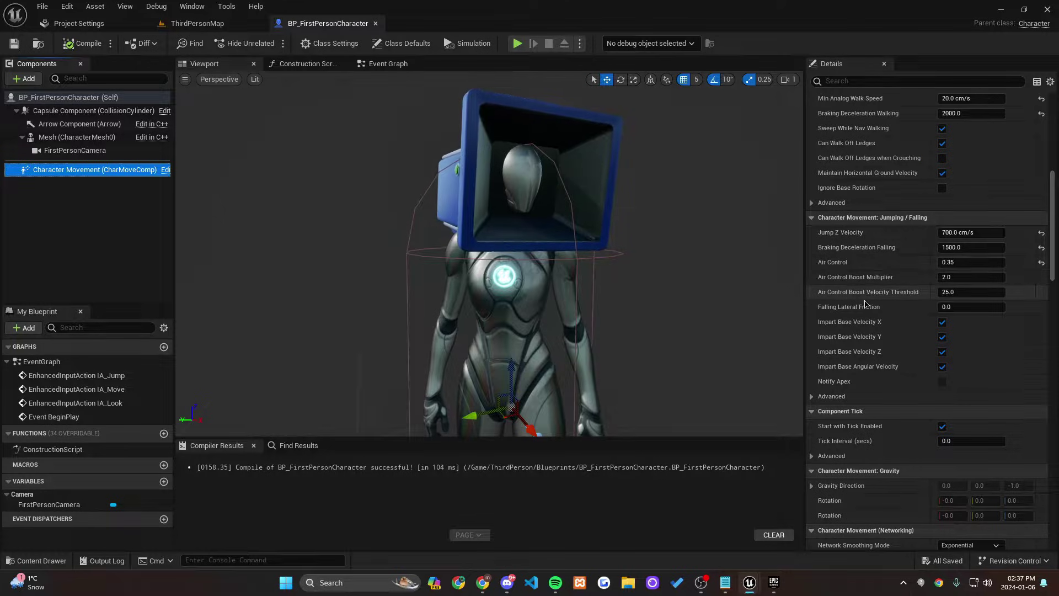
{"action": "scroll", "coordinate": [853, 274], "scroll_direction": "up", "scroll_amount": 5}
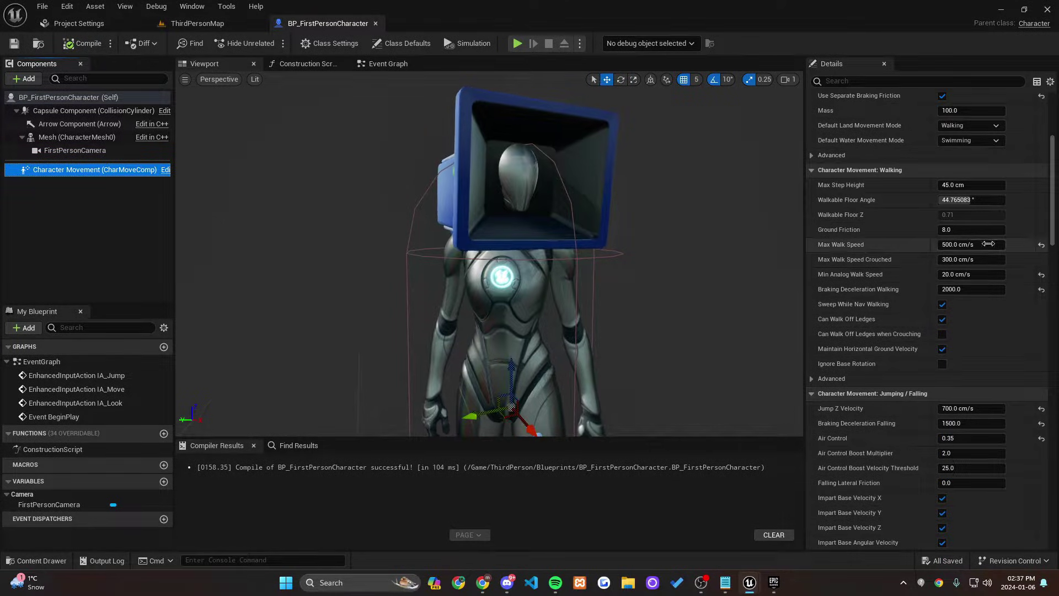
{"action": "left_click", "coordinate": [967, 245]}
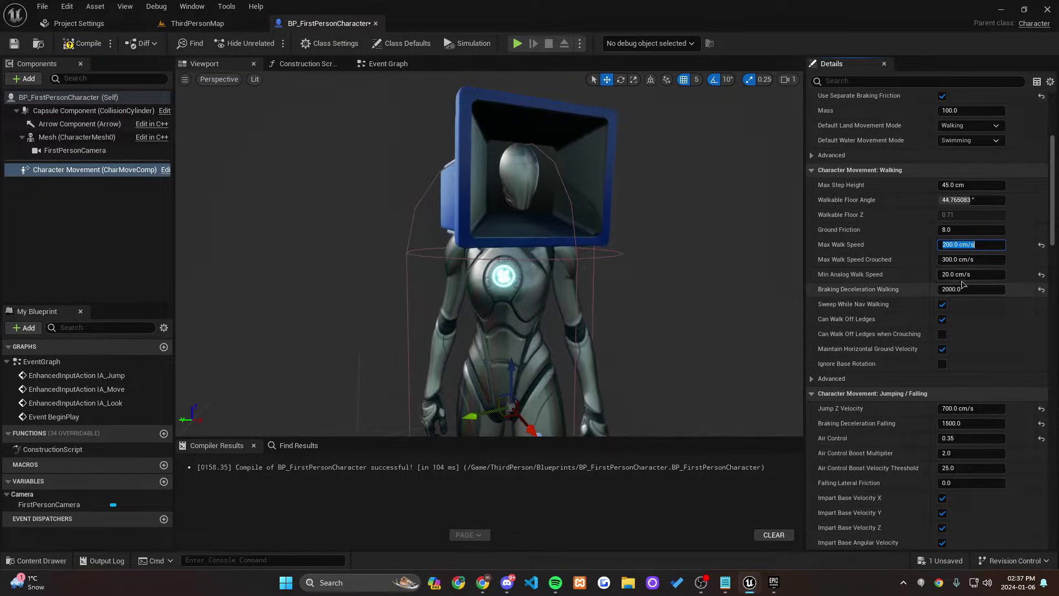
{"action": "key", "text": "Tab"}
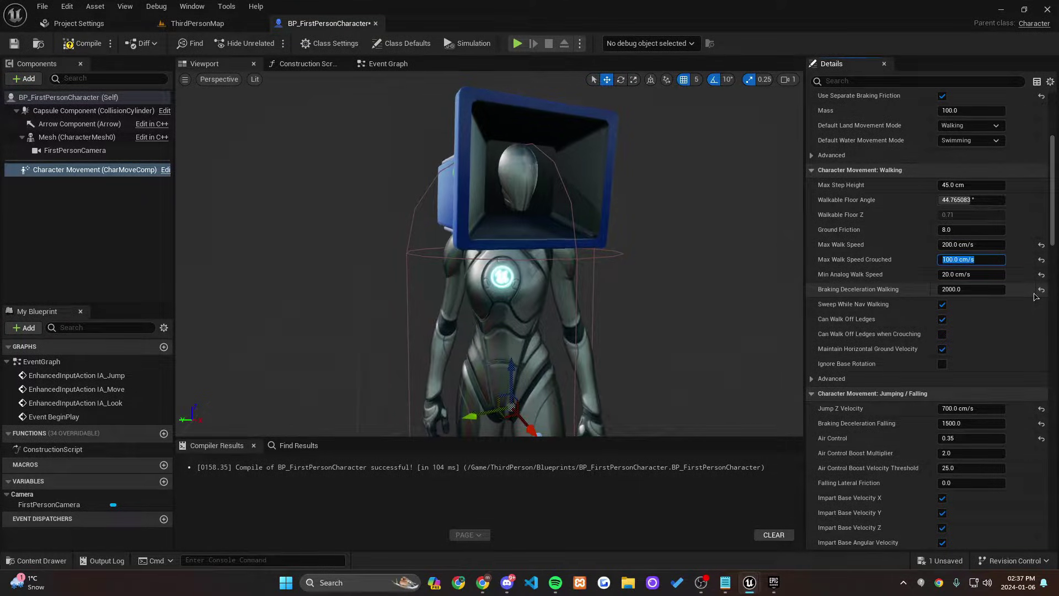
{"action": "left_click", "coordinate": [970, 274]}
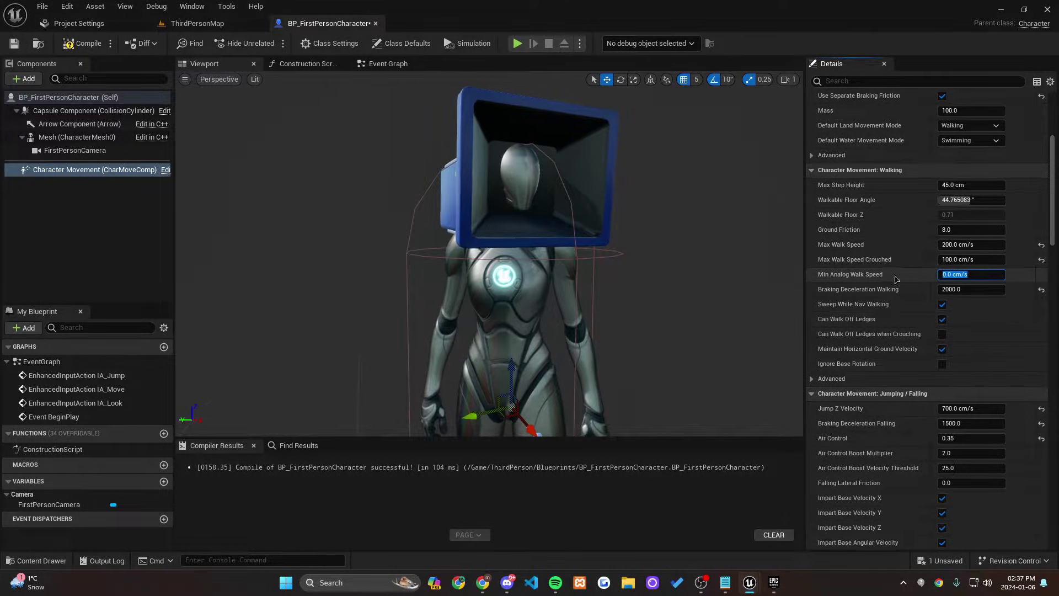
{"action": "left_click", "coordinate": [82, 43]}
{"action": "left_click", "coordinate": [14, 43]}
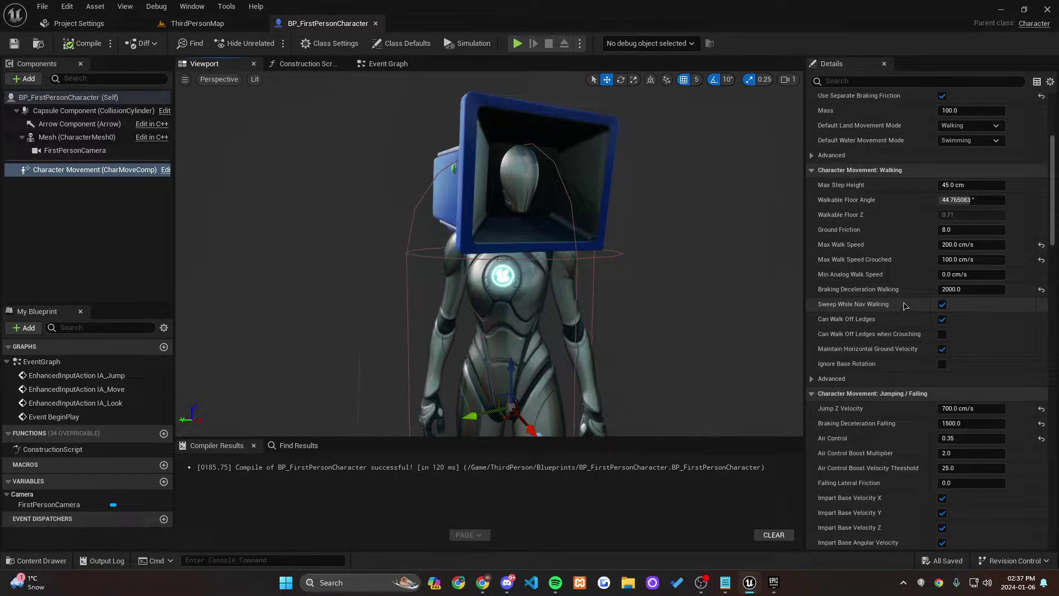
Set the Character Movement component's Air Control to 0, and compile and save the blueprint.
{"action": "scroll", "coordinate": [907, 301], "scroll_direction": "down", "scroll_amount": 4}
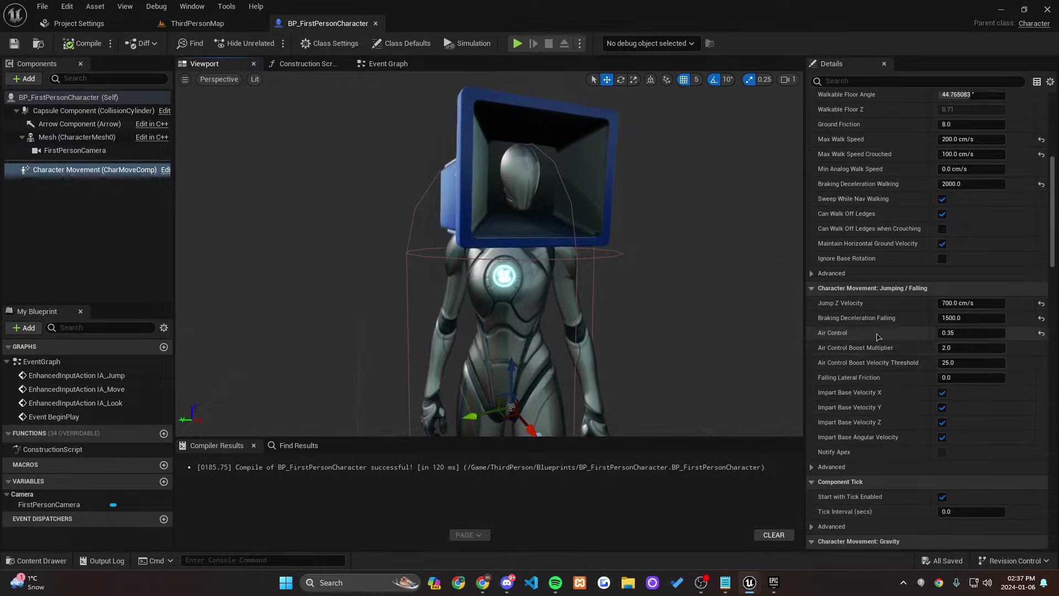
{"action": "left_click", "coordinate": [971, 333]}
{"action": "type", "text": "0"}
{"action": "key", "text": "Return"}
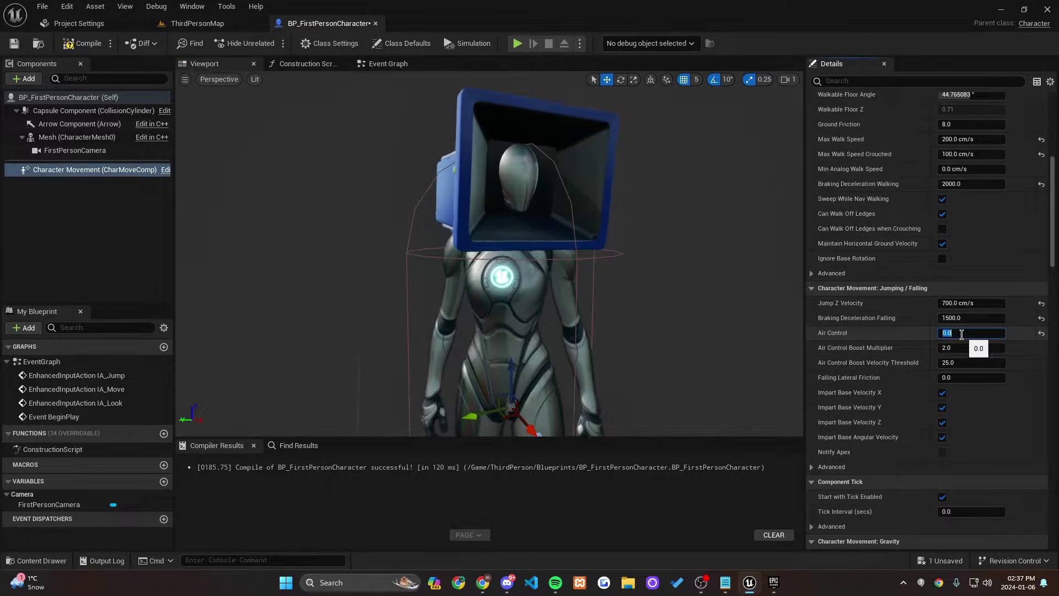
{"action": "left_click", "coordinate": [13, 44]}
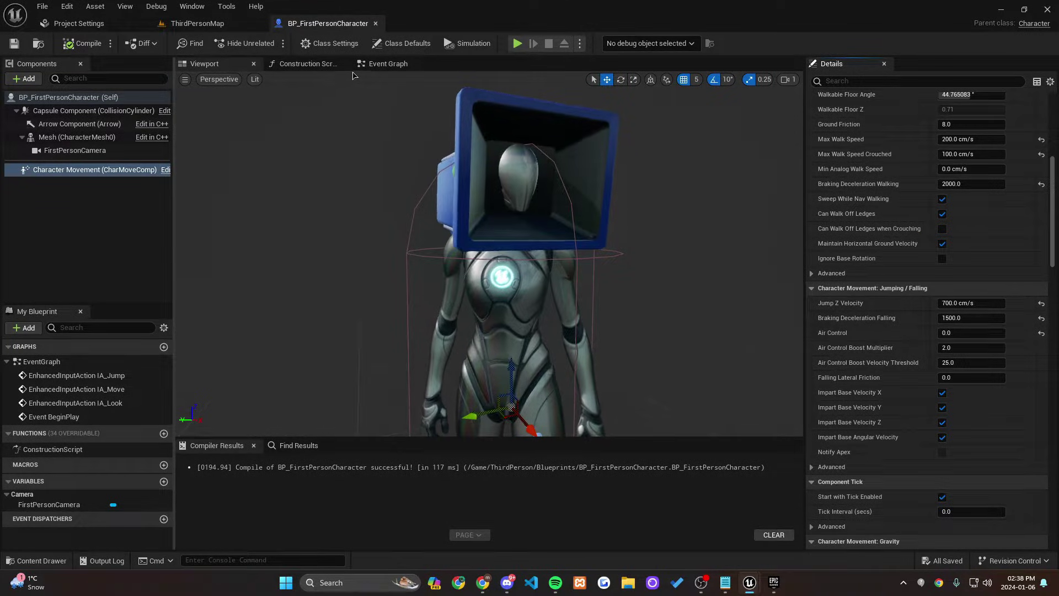
Play-test ThirdPersonMap in an enlarged viewport, walking forward and looking down at the character's body, and stop the session.
{"action": "left_click", "coordinate": [388, 64]}
{"action": "right_click_drag", "start_coordinate": [496, 270], "coordinate": [496, 339]}
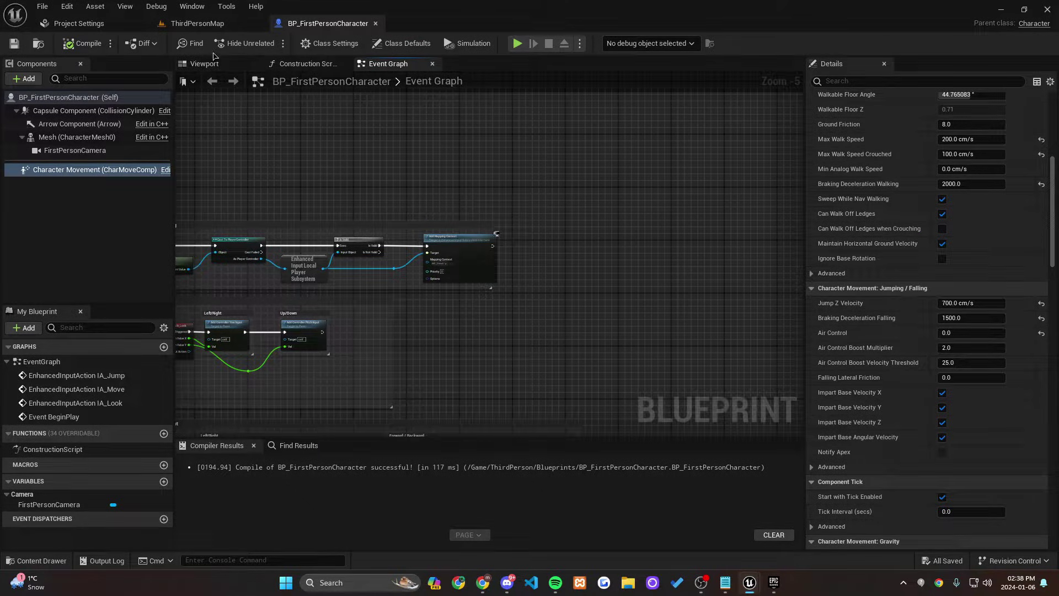
{"action": "left_click", "coordinate": [197, 23]}
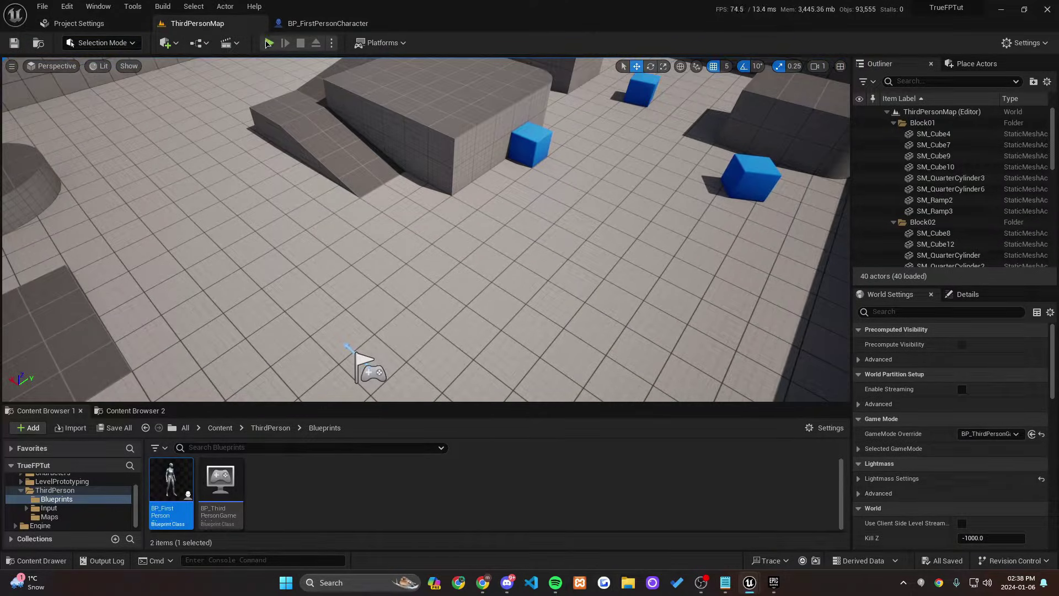
{"action": "left_click", "coordinate": [269, 43]}
{"action": "left_click_drag", "start_coordinate": [333, 404], "coordinate": [338, 503]}
{"action": "left_click", "coordinate": [339, 386]}
{"action": "key", "text": "w"}
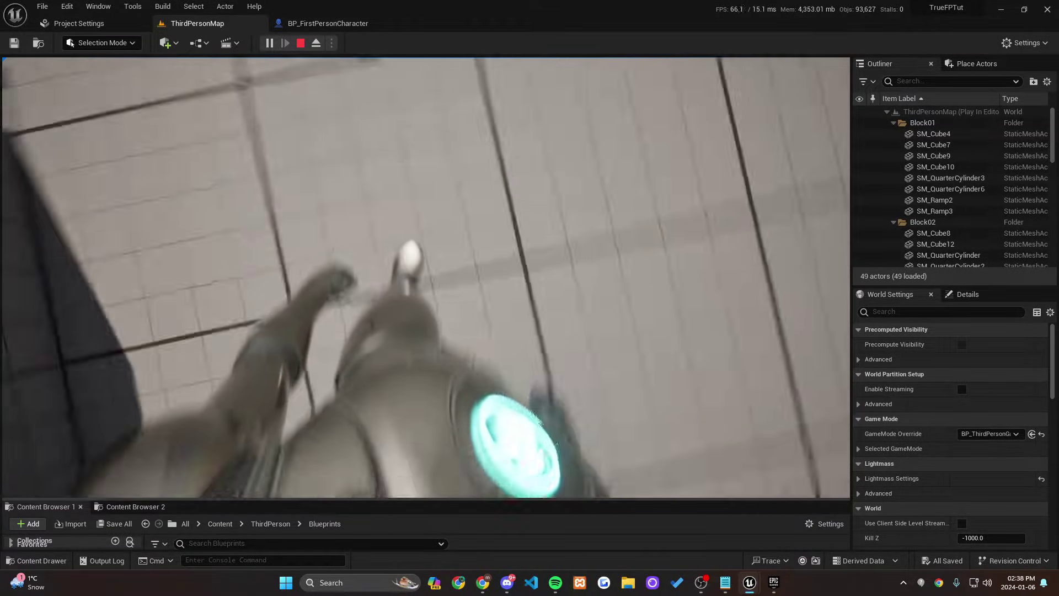
{"action": "key", "text": "Escape"}
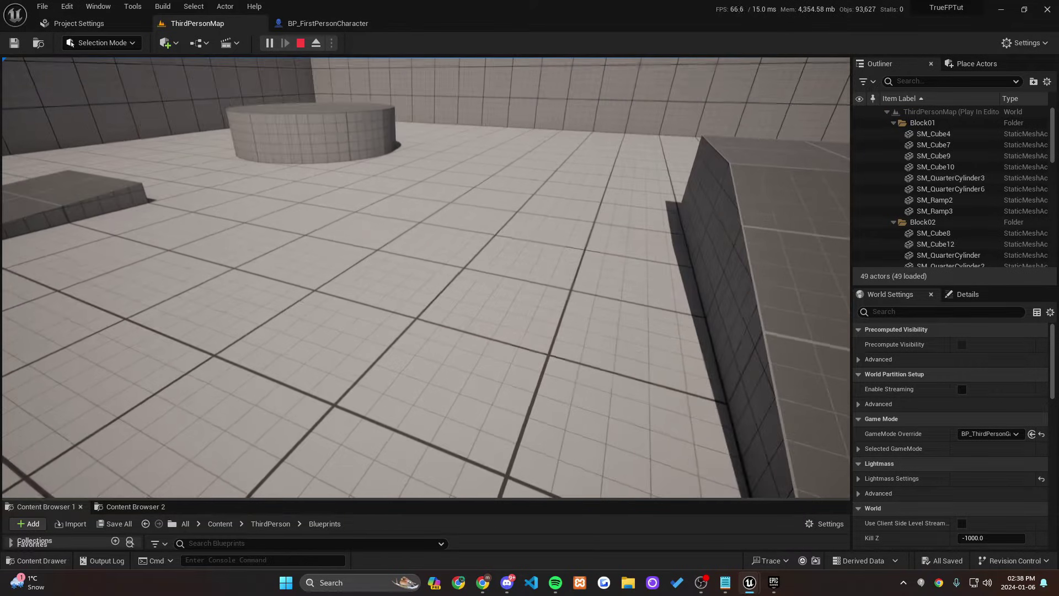
Enlarge the Content Browser and go up to the ThirdPerson folder.
{"action": "left_click_drag", "start_coordinate": [435, 499], "coordinate": [449, 351]}
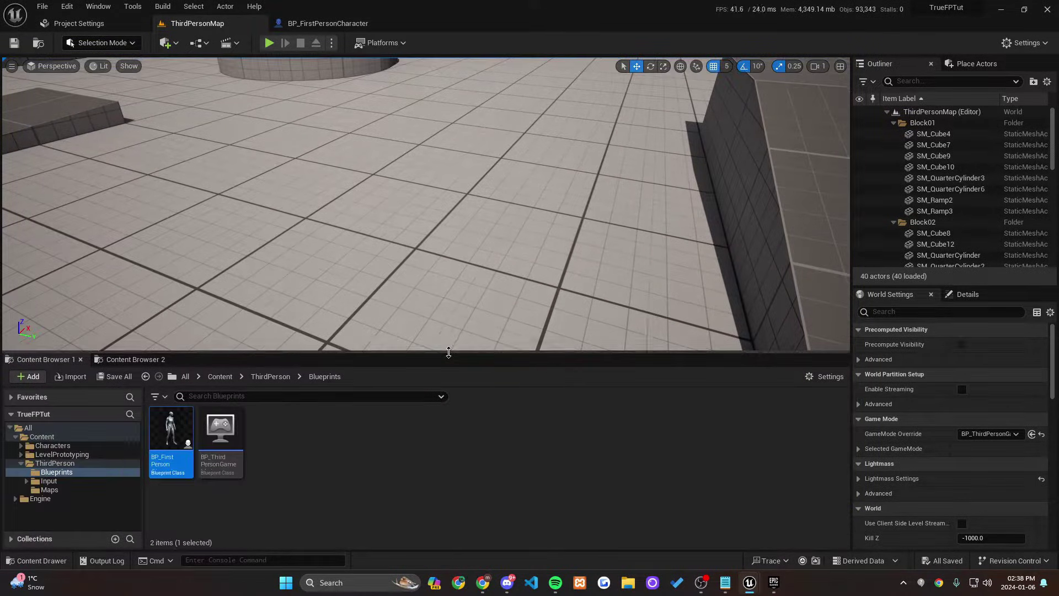
{"action": "left_click", "coordinate": [270, 378]}
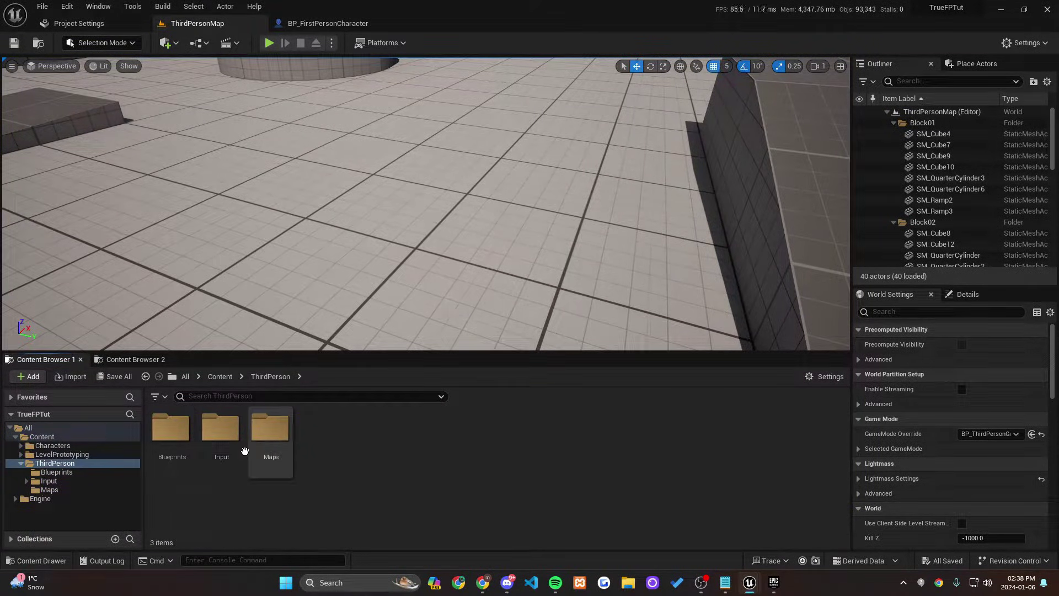